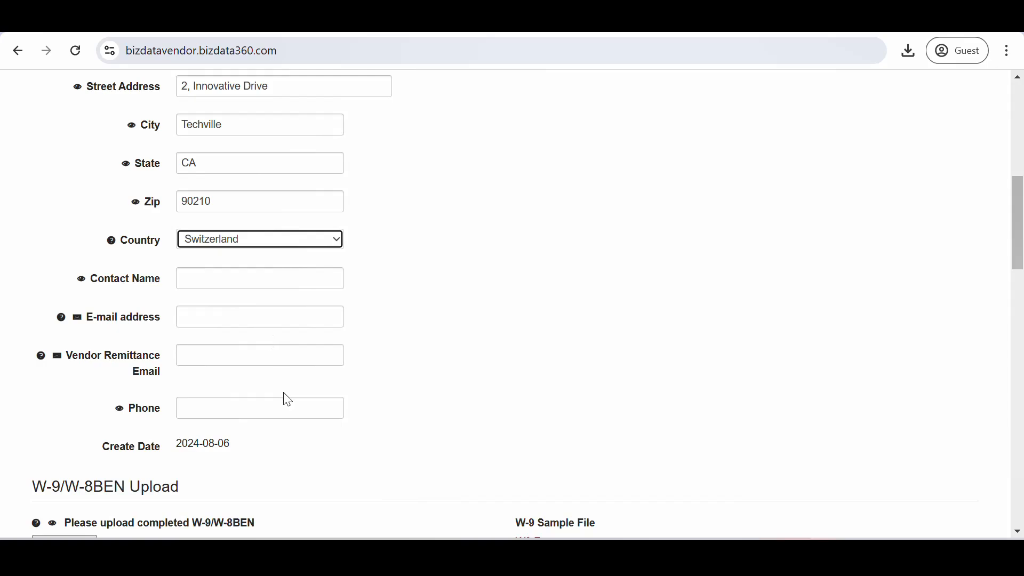
Scroll through the rest of the onboarding form to review its remaining sections
{"action": "scroll", "coordinate": [285, 398], "scroll_direction": "down", "scroll_amount": 6}
{"action": "scroll", "coordinate": [287, 398], "scroll_direction": "down", "scroll_amount": 1}
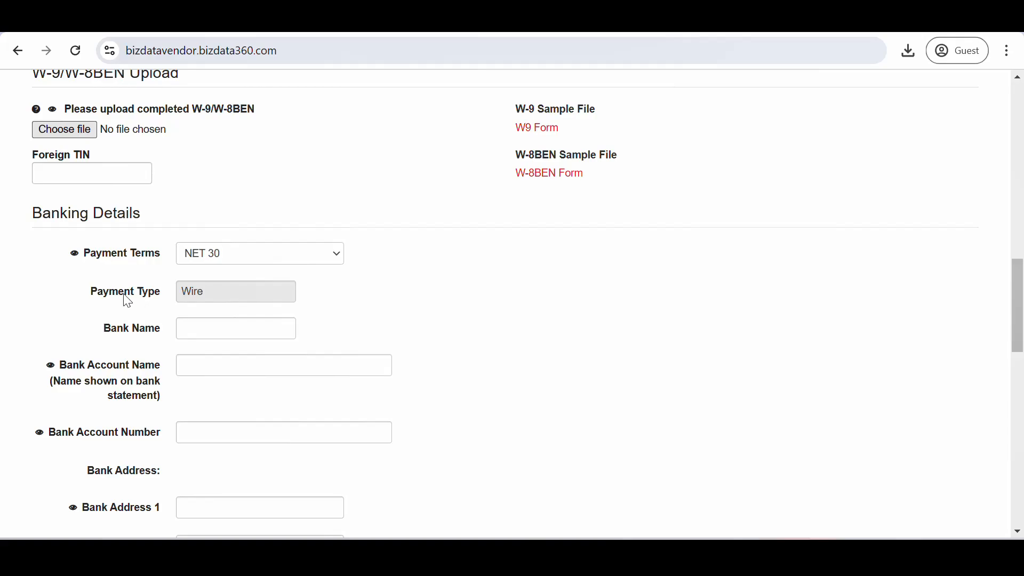
{"action": "scroll", "coordinate": [233, 160], "scroll_direction": "up", "scroll_amount": 5}
{"action": "scroll", "coordinate": [234, 189], "scroll_direction": "down", "scroll_amount": 5}
Set the vendor's country to United States
{"action": "scroll", "coordinate": [288, 251], "scroll_direction": "up", "scroll_amount": 6}
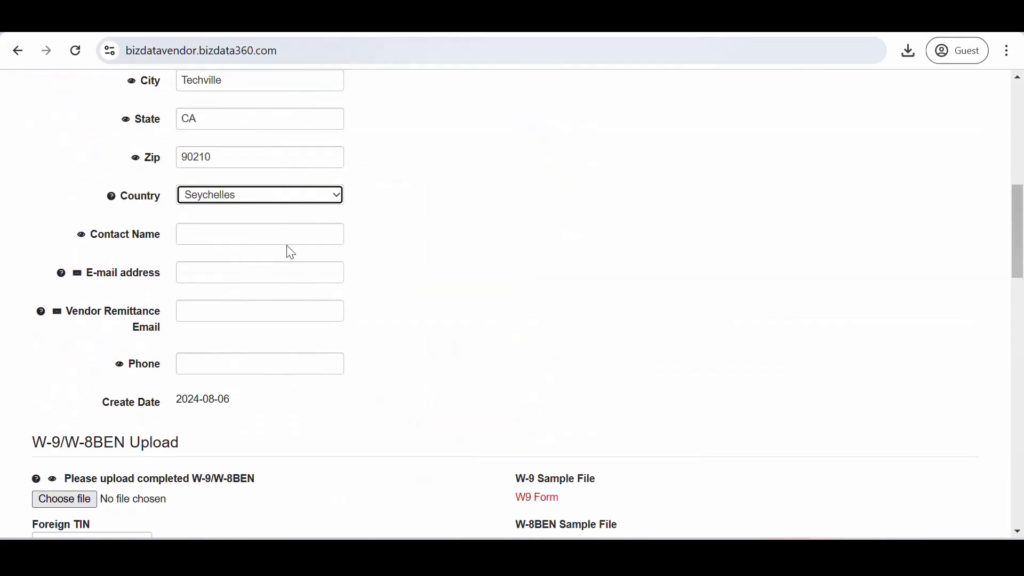
{"action": "left_click", "coordinate": [263, 196]}
{"action": "scroll", "coordinate": [278, 376], "scroll_direction": "down", "scroll_amount": 3}
{"action": "scroll", "coordinate": [276, 373], "scroll_direction": "down", "scroll_amount": 9}
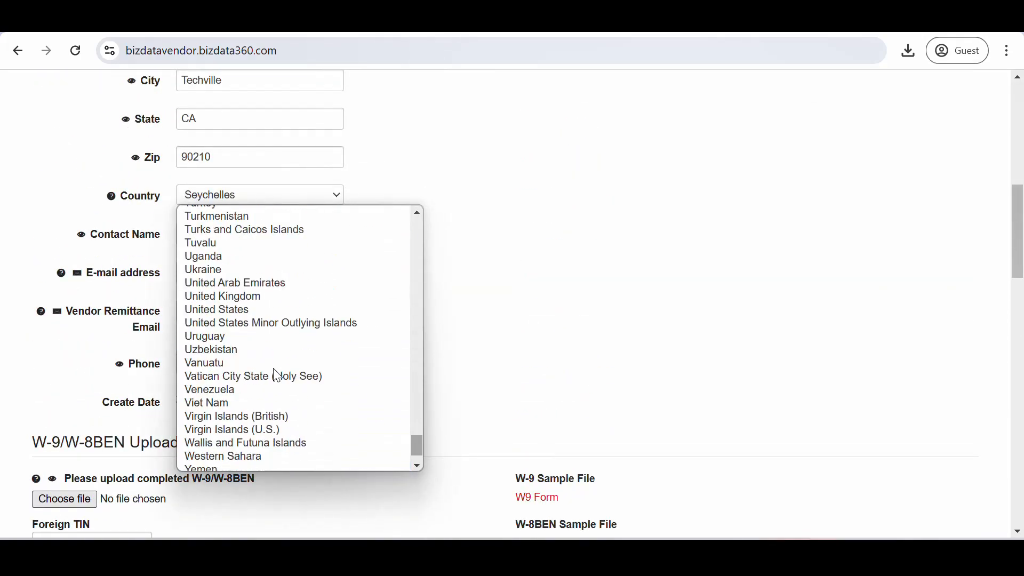
{"action": "left_click", "coordinate": [235, 291]}
Enter the contact's name, e-mail address, remittance e-mail address and phone number
{"action": "left_click", "coordinate": [223, 233]}
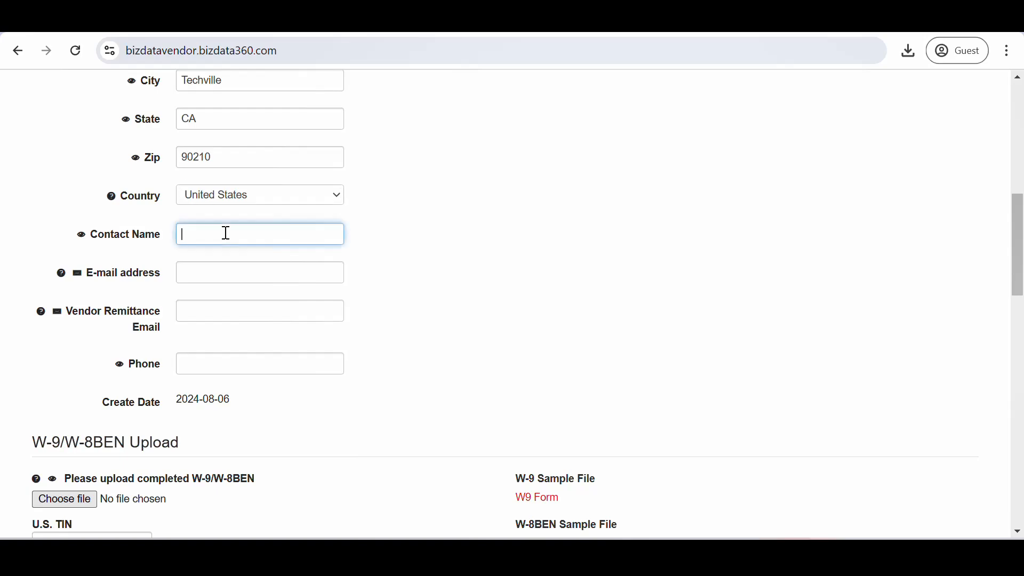
{"action": "type", "text": "John Doe"}
{"action": "left_click", "coordinate": [225, 278]}
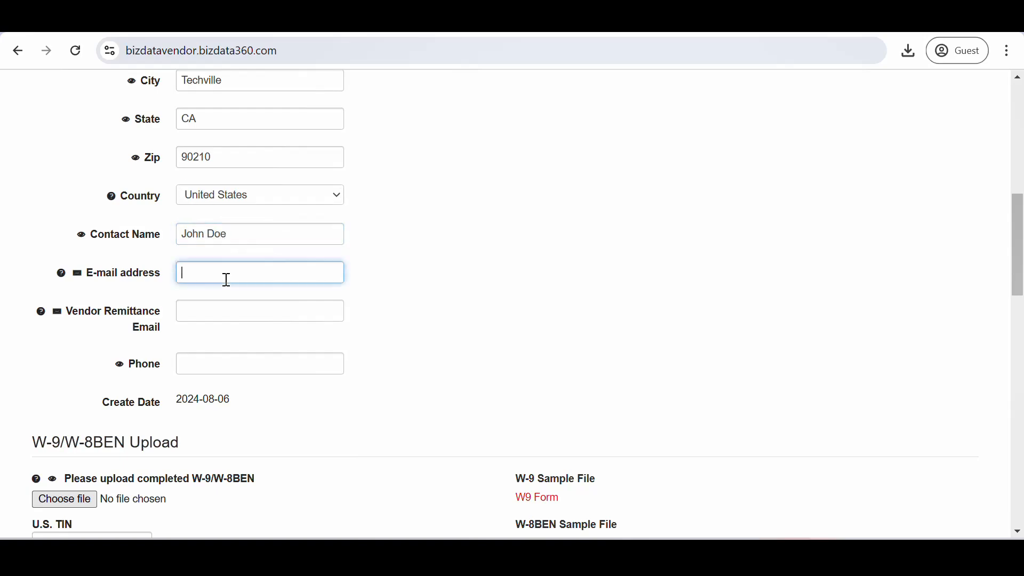
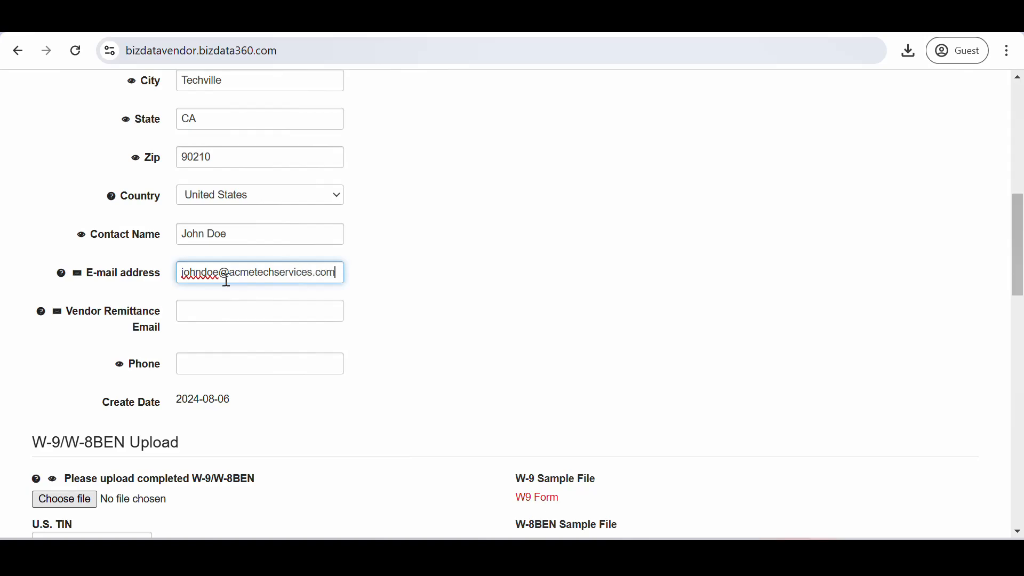
{"action": "left_click", "coordinate": [236, 318]}
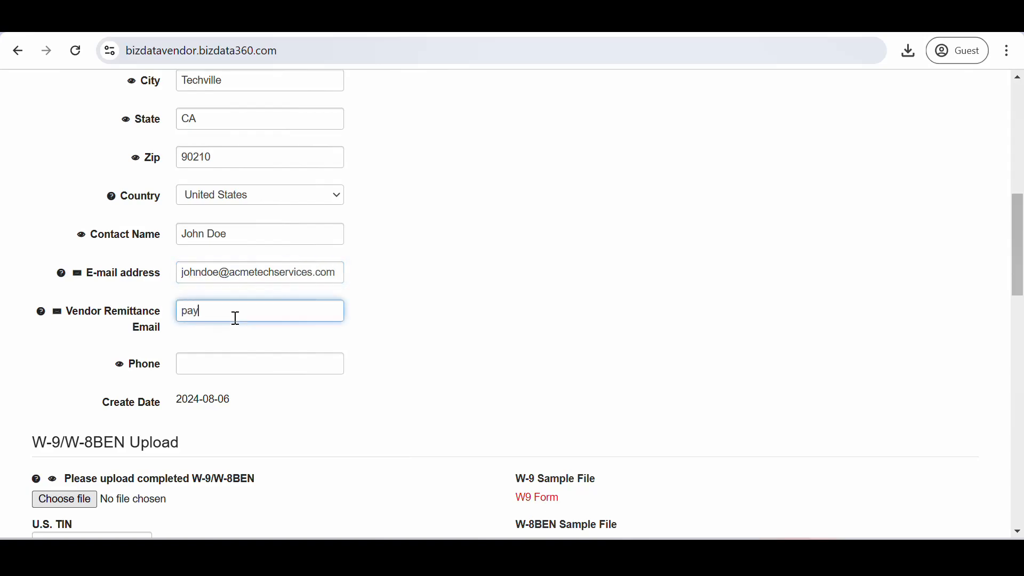
{"action": "left_click", "coordinate": [230, 361]}
{"action": "type", "text": "5551234567"}
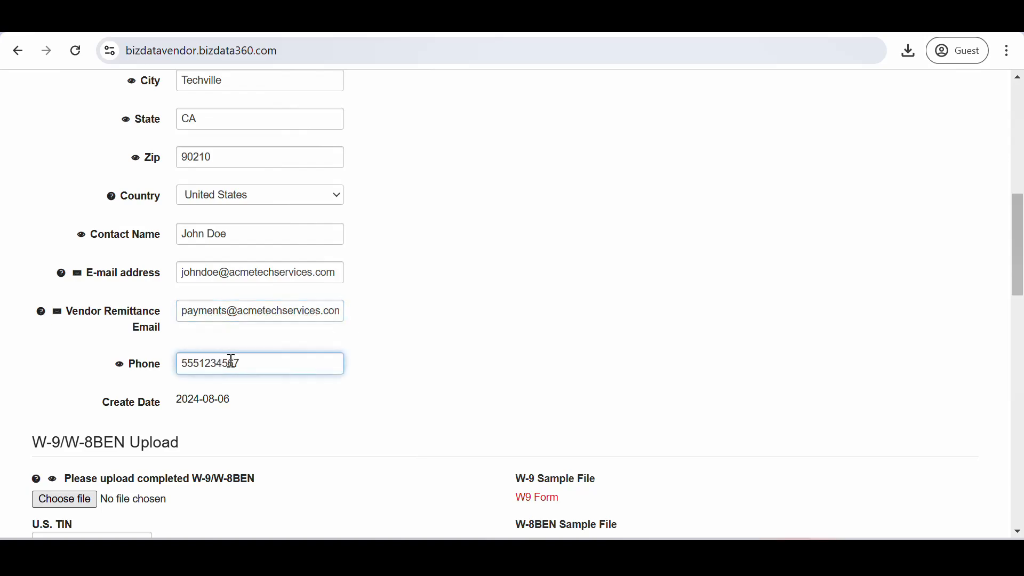
{"action": "scroll", "coordinate": [230, 360], "scroll_direction": "down", "scroll_amount": 7}
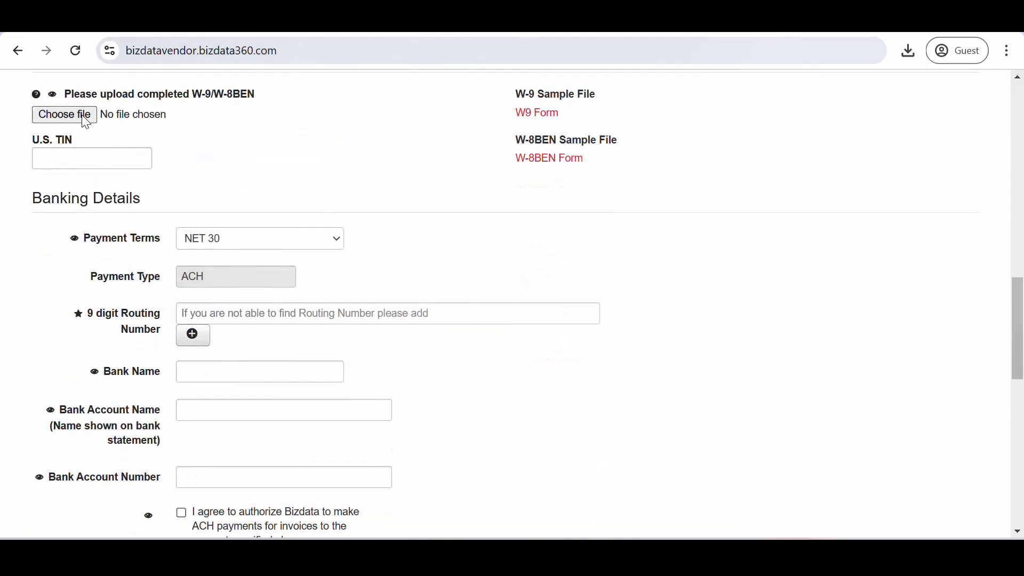
Attach fw9.pdf from Downloads as the completed W-9
{"action": "left_click", "coordinate": [80, 113]}
{"action": "left_click", "coordinate": [193, 165]}
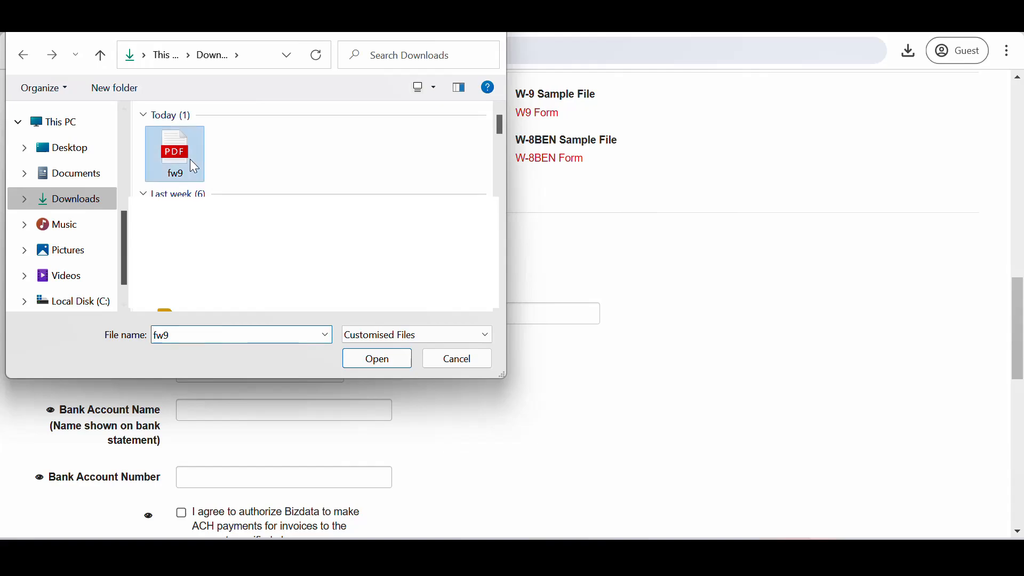
{"action": "left_click", "coordinate": [377, 359]}
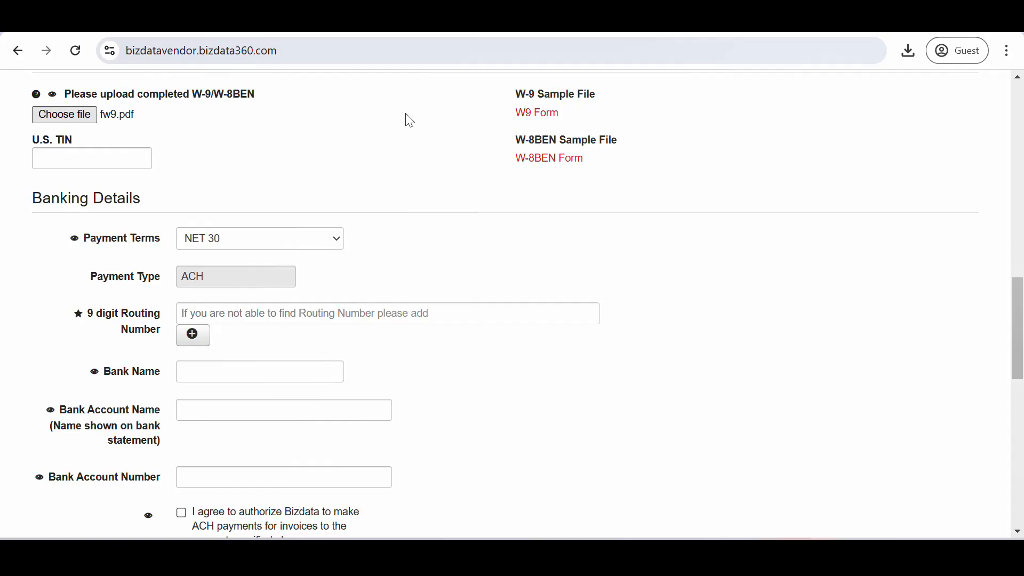
Enter the vendor's U.S. TIN
{"action": "left_click", "coordinate": [139, 159]}
{"action": "type", "text": "012"}
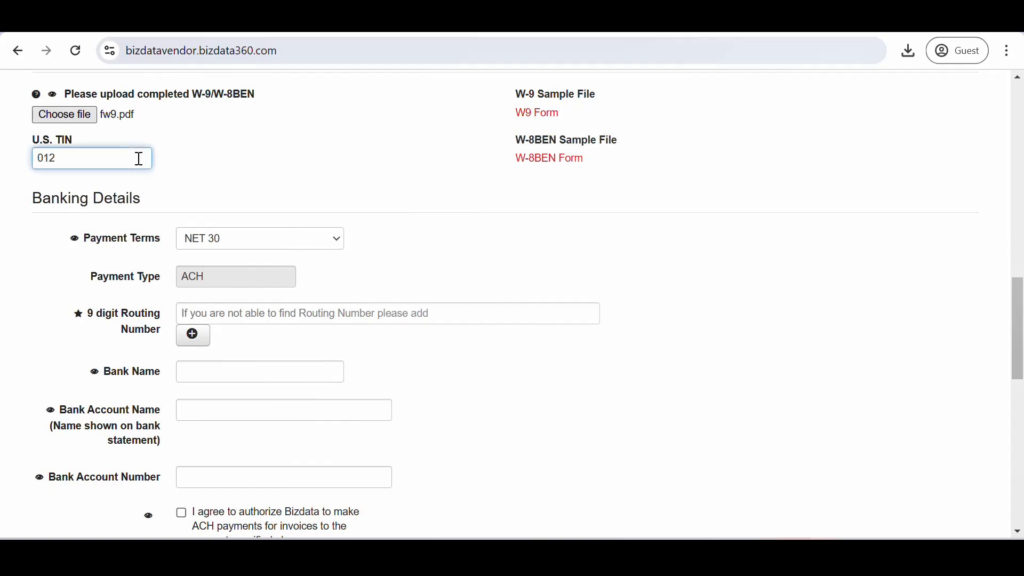
{"action": "type", "text": "345678"}
{"action": "scroll", "coordinate": [263, 219], "scroll_direction": "down", "scroll_amount": 2}
{"action": "scroll", "coordinate": [263, 219], "scroll_direction": "down", "scroll_amount": 2}
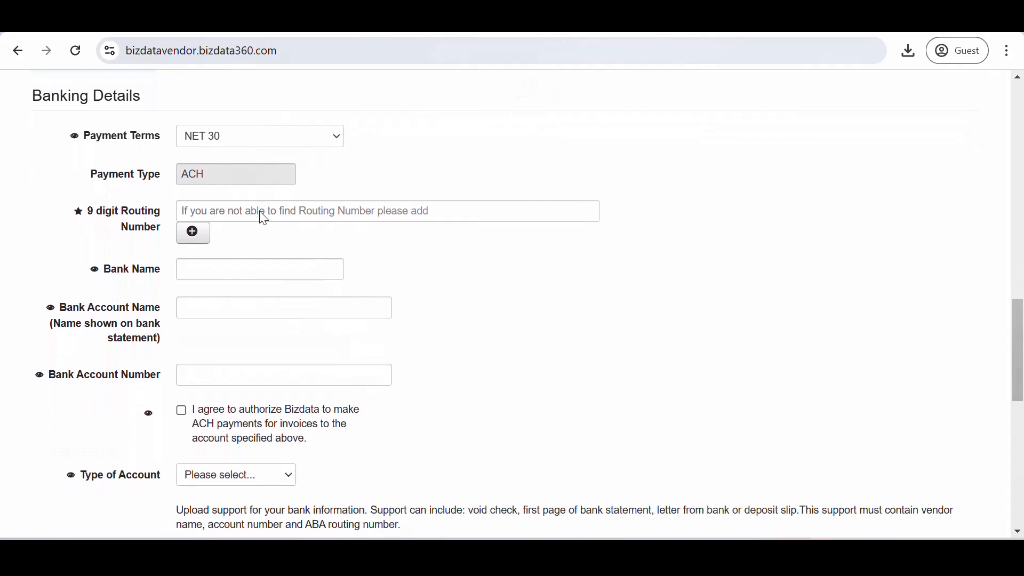
Keep NET 30 payment terms, enter routing number 011601049, and start adding it as new
{"action": "left_click", "coordinate": [271, 140]}
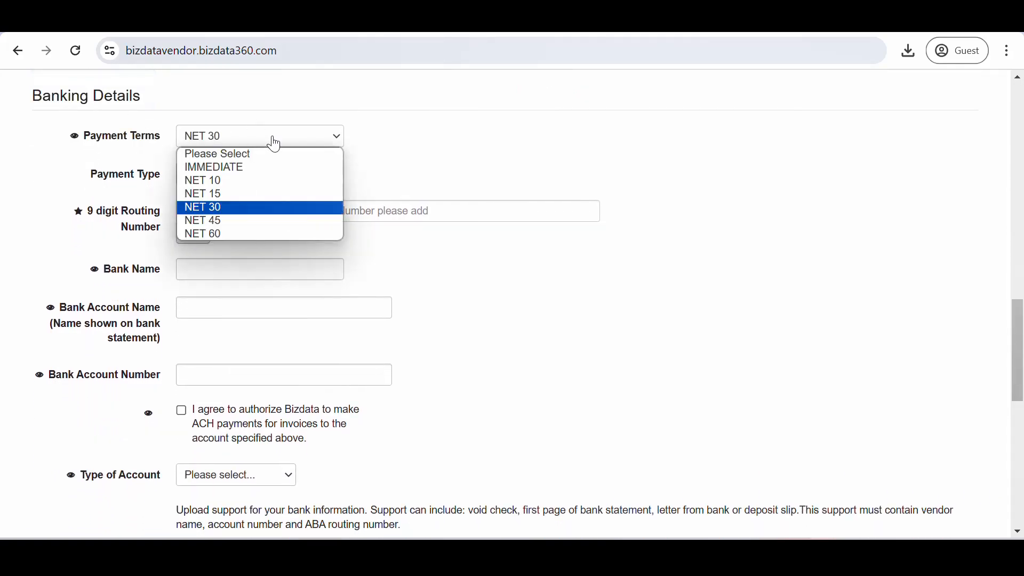
{"action": "left_click", "coordinate": [234, 209]}
{"action": "left_click", "coordinate": [217, 215]}
{"action": "type", "text": "088"}
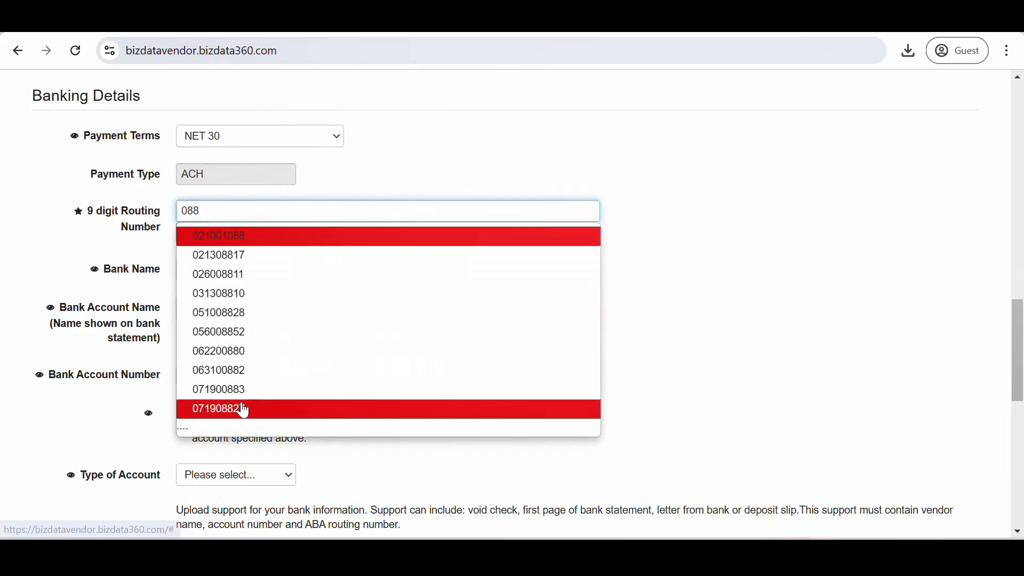
{"action": "key", "text": "BackSpace"}
{"action": "key", "text": "BackSpace"}
{"action": "key", "text": "BackSpace"}
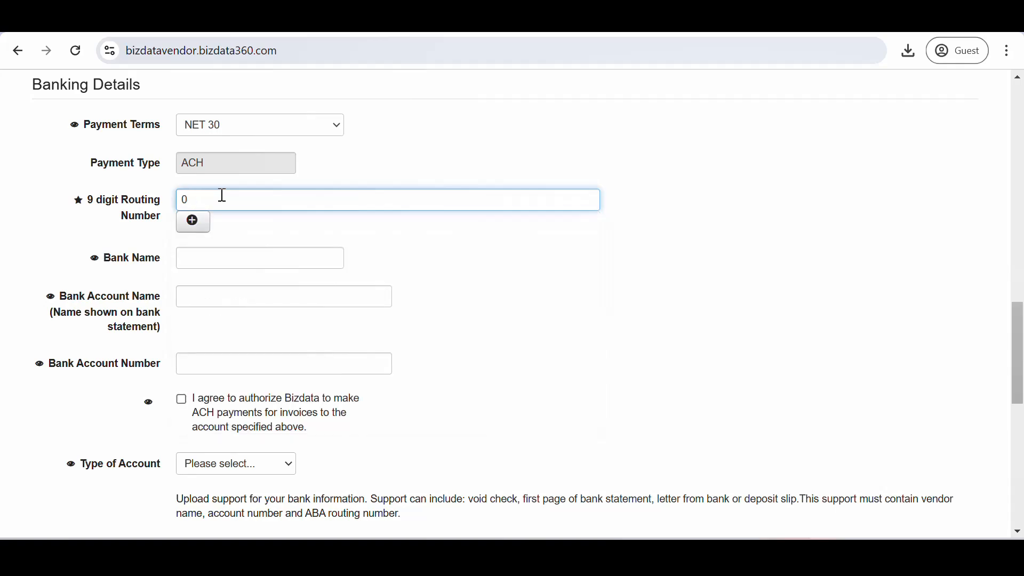
{"action": "type", "text": "011601049"}
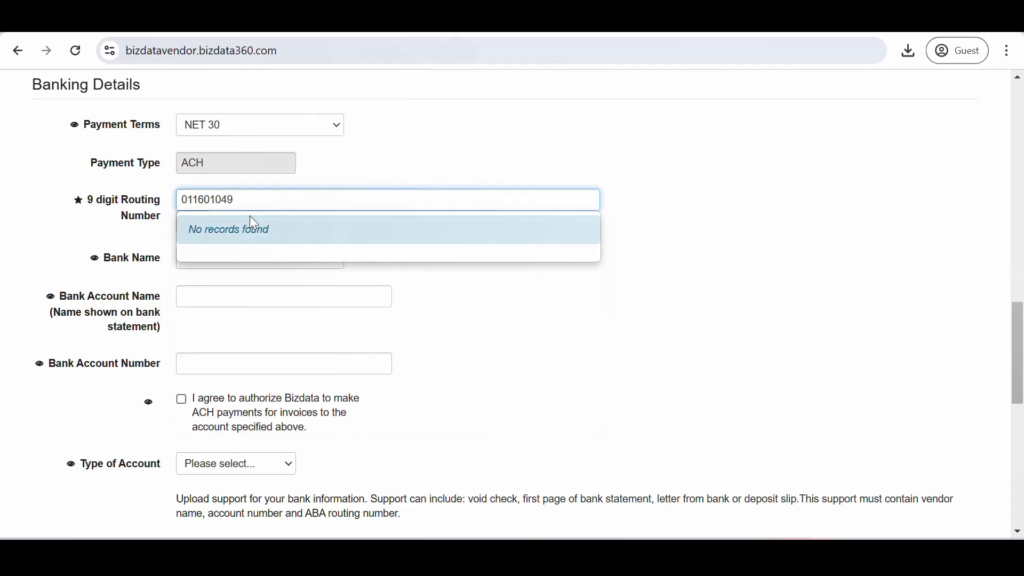
{"action": "left_click", "coordinate": [494, 324]}
{"action": "left_click", "coordinate": [195, 222]}
{"action": "scroll", "coordinate": [491, 413], "scroll_direction": "down", "scroll_amount": 10}
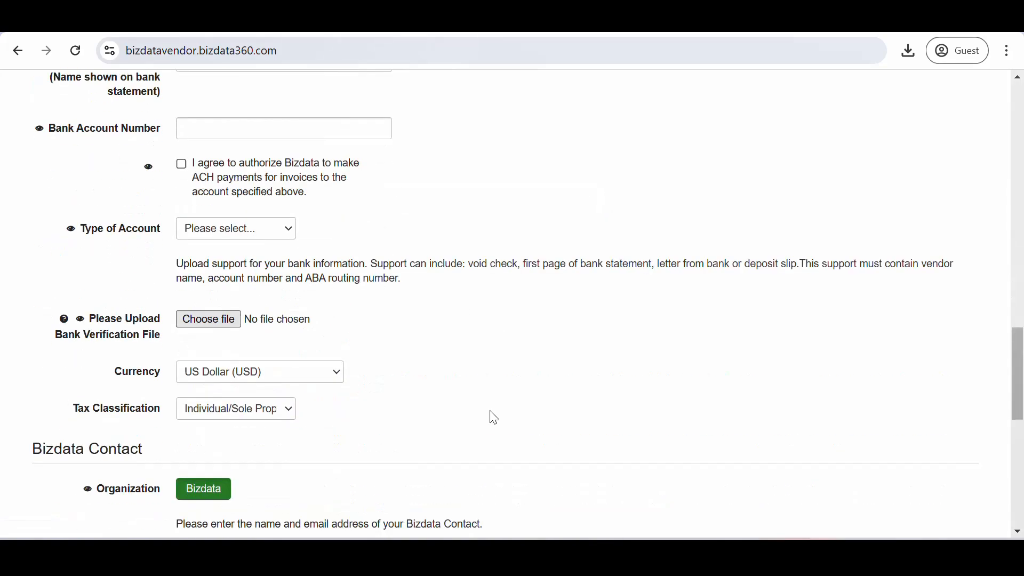
Save routing number 011601049 for Berkshire Bank, then look it up again in the routing field
{"action": "left_click", "coordinate": [545, 411]}
{"action": "type", "text": "011601049"}
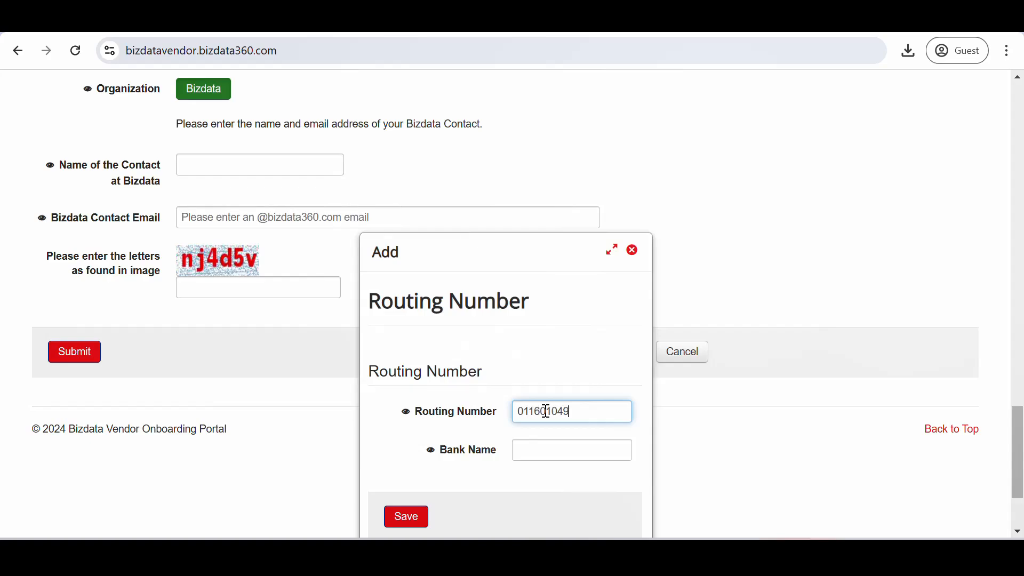
{"action": "left_click", "coordinate": [564, 454]}
{"action": "type", "text": "B"}
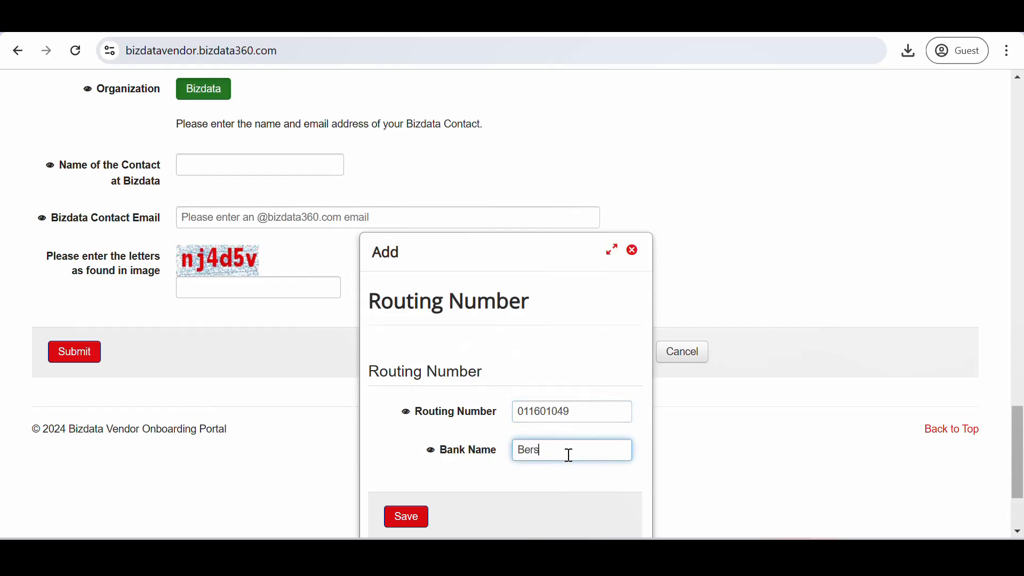
{"action": "type", "text": "erkshire Bank"}
{"action": "left_click", "coordinate": [408, 517]}
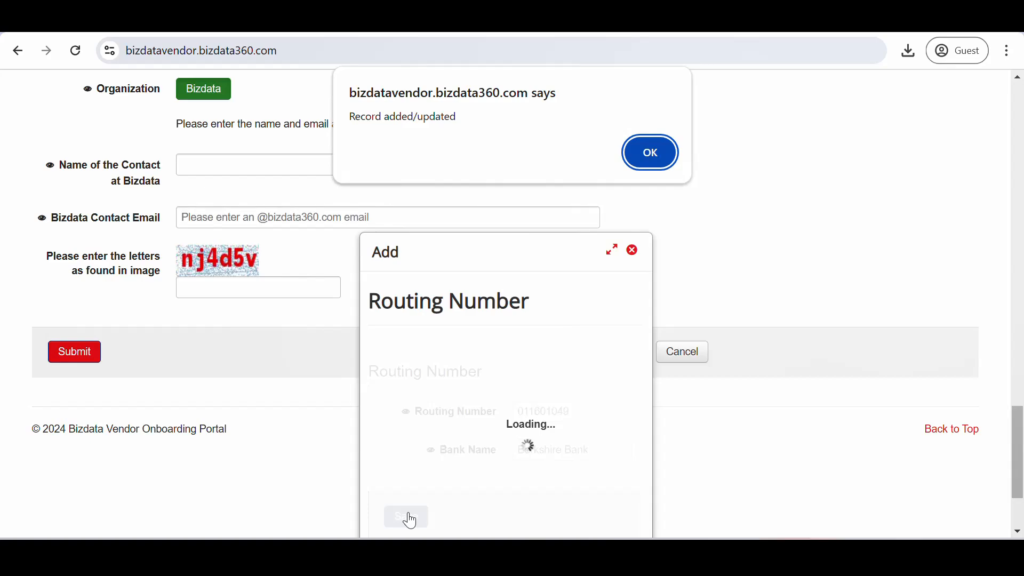
{"action": "left_click", "coordinate": [661, 158]}
{"action": "scroll", "coordinate": [438, 278], "scroll_direction": "up", "scroll_amount": 3}
{"action": "scroll", "coordinate": [438, 278], "scroll_direction": "up", "scroll_amount": 7}
{"action": "left_click", "coordinate": [250, 189]}
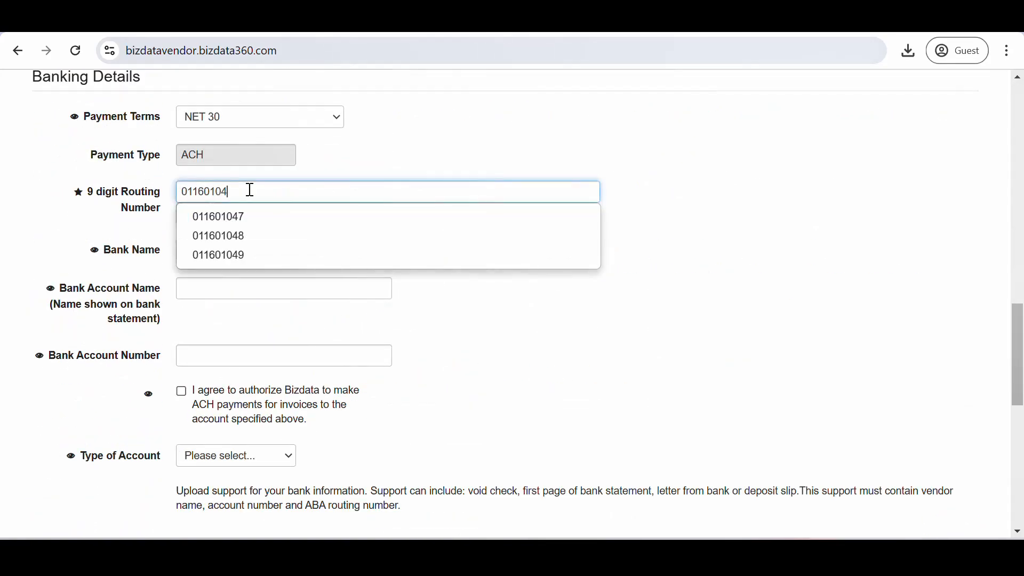
Pick routing number 011601049, enter the account holder name and account number, and authorize ACH
{"action": "left_click", "coordinate": [243, 256]}
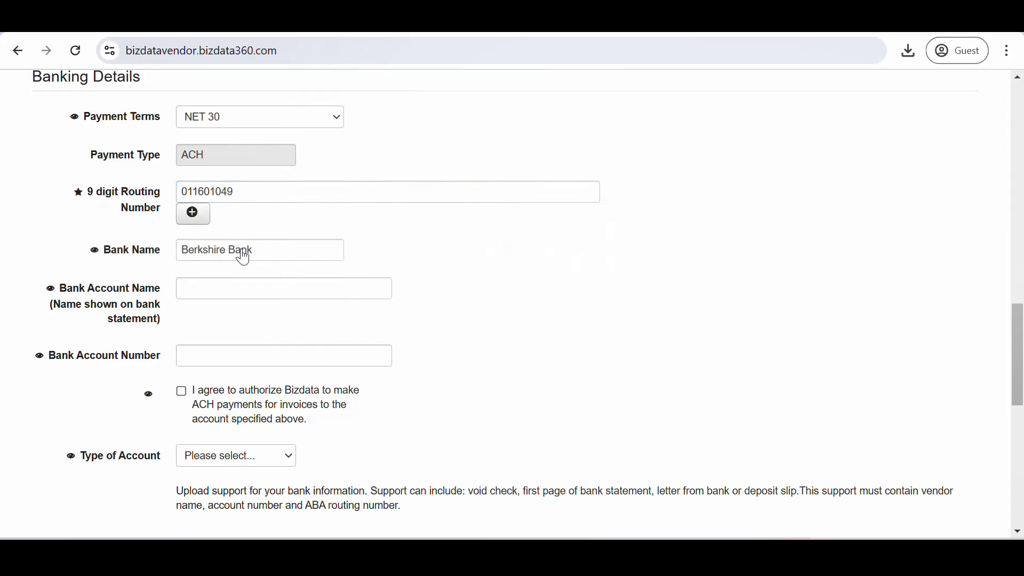
{"action": "scroll", "coordinate": [288, 325], "scroll_direction": "down", "scroll_amount": 3}
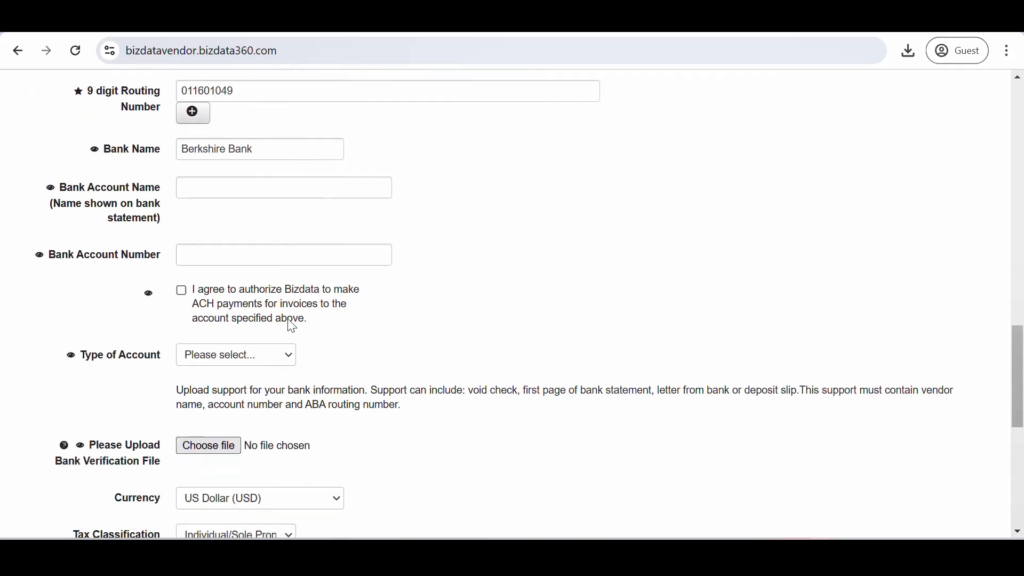
{"action": "left_click", "coordinate": [210, 134]}
{"action": "type", "text": "Jo"}
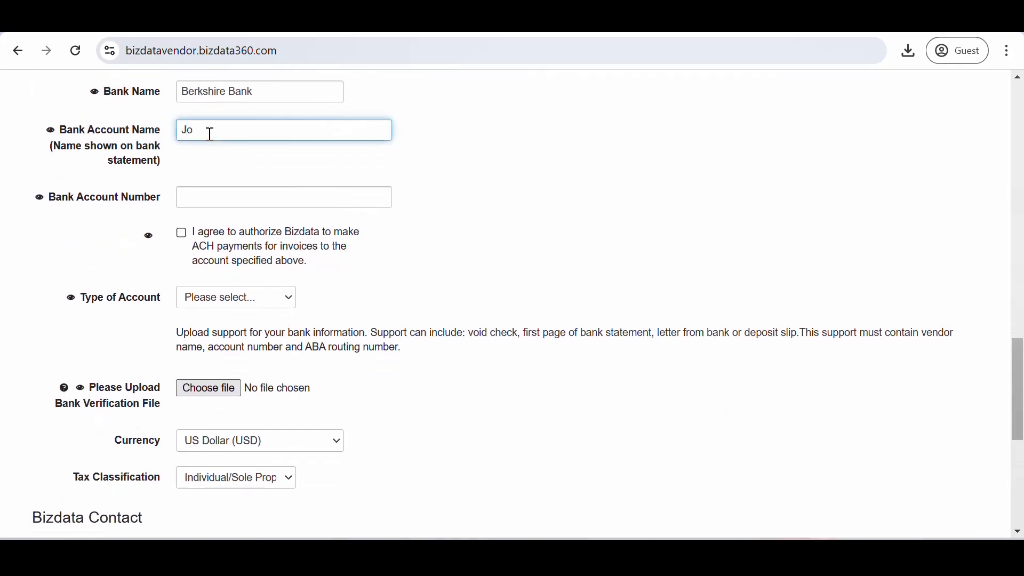
{"action": "type", "text": "hn Doe"}
{"action": "scroll", "coordinate": [254, 252], "scroll_direction": "down", "scroll_amount": 1}
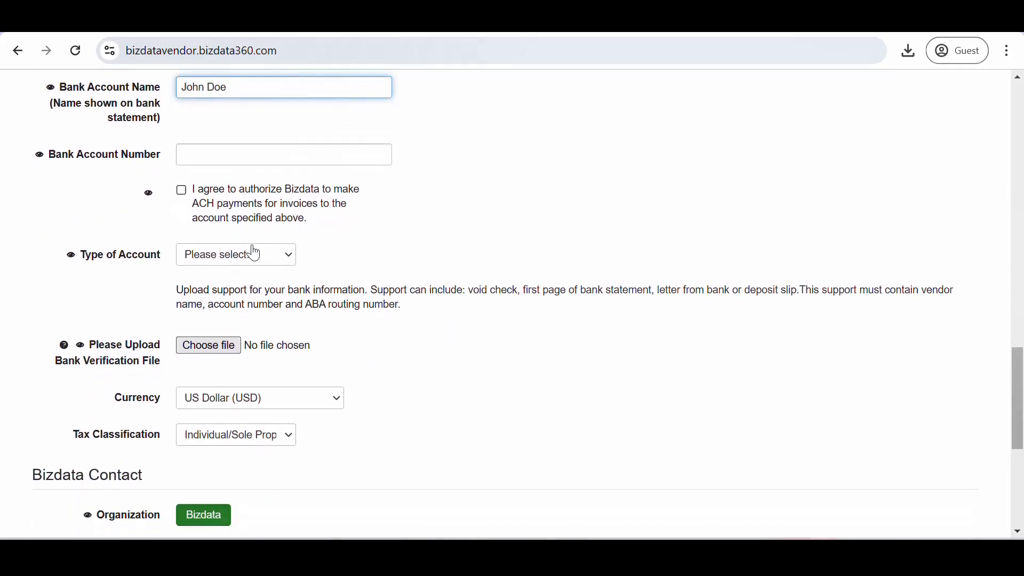
{"action": "left_click", "coordinate": [231, 160]}
{"action": "type", "text": "00012"}
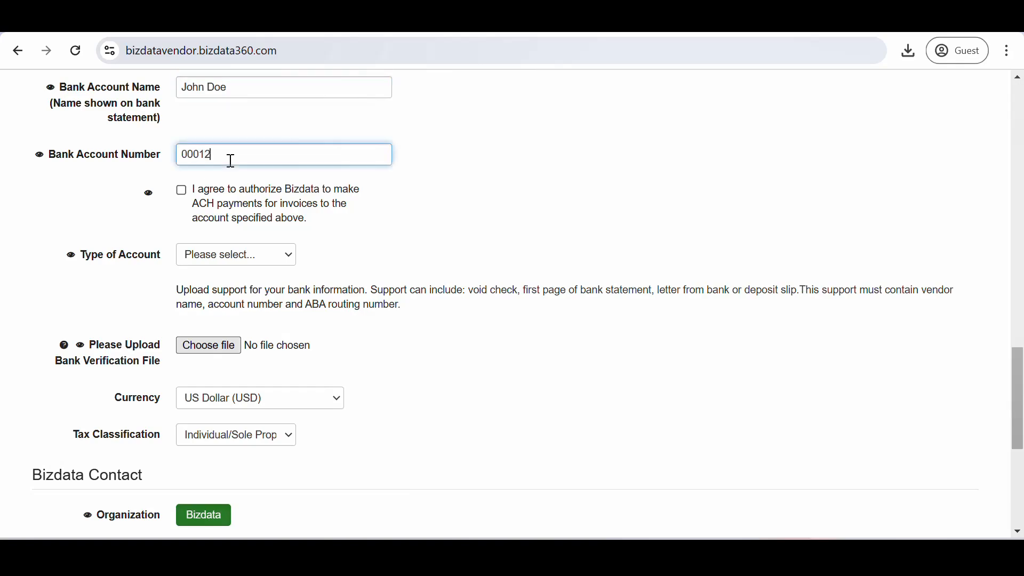
{"action": "type", "text": "3456789"}
{"action": "left_click", "coordinate": [182, 190]}
{"action": "left_click", "coordinate": [239, 260]}
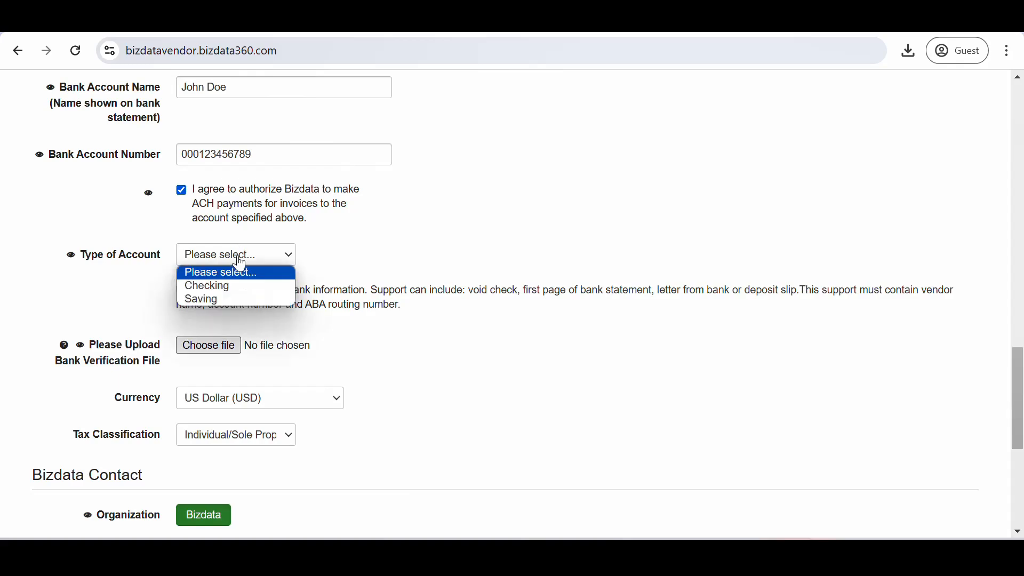
{"action": "scroll", "coordinate": [502, 275], "scroll_direction": "down", "scroll_amount": 4}
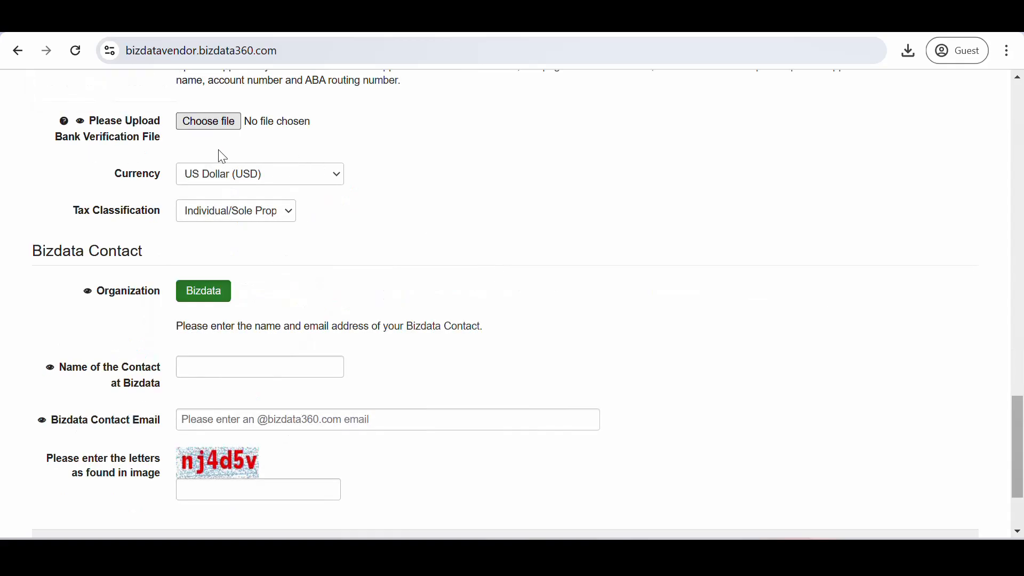
Attach Bank Verification File.pdf from Downloads as the bank verification file
{"action": "left_click", "coordinate": [221, 123]}
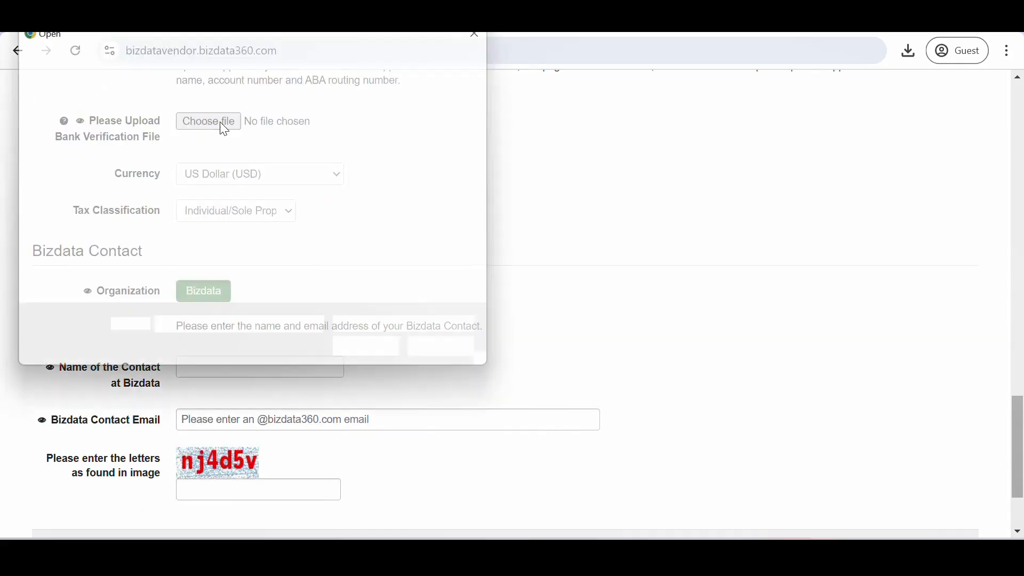
{"action": "left_click", "coordinate": [177, 166]}
{"action": "left_click", "coordinate": [365, 359]}
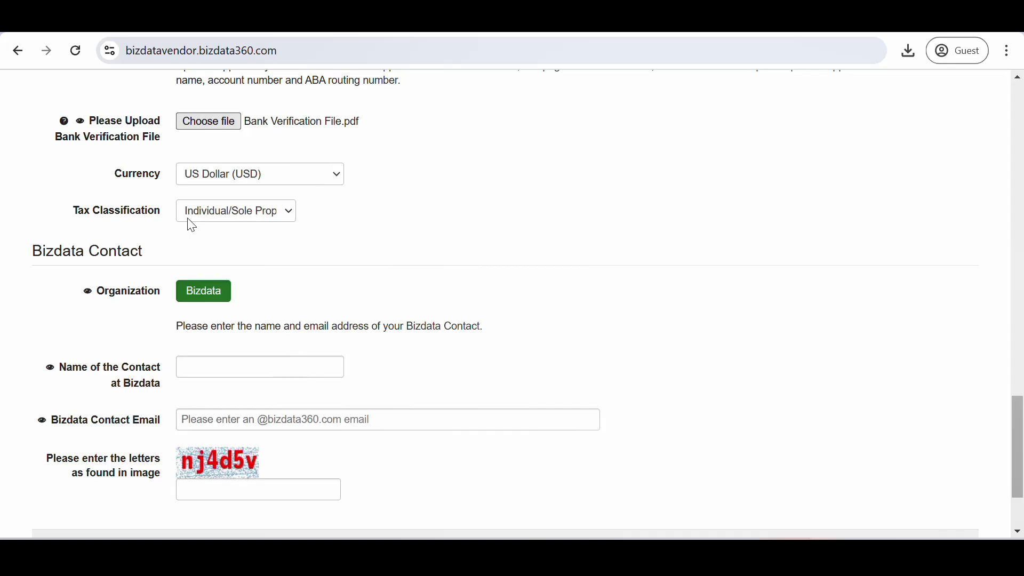
Keep the tax classification as Individual/Sole Prop
{"action": "left_click", "coordinate": [216, 211]}
{"action": "left_click", "coordinate": [250, 230]}
{"action": "scroll", "coordinate": [289, 288], "scroll_direction": "down", "scroll_amount": 1}
{"action": "scroll", "coordinate": [294, 295], "scroll_direction": "down", "scroll_amount": 2}
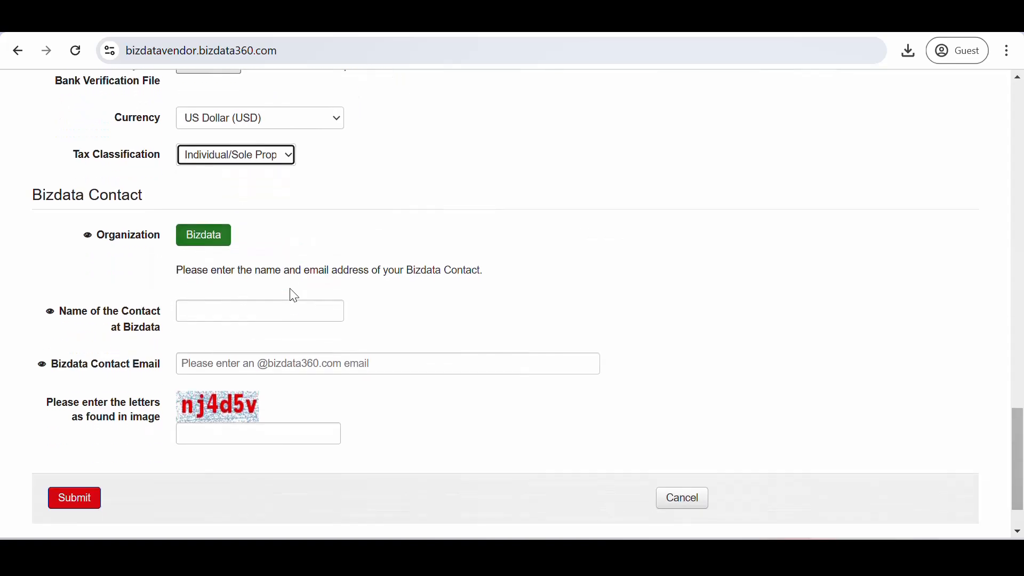
Enter the Bizdata contact's name and e-mail address, plus the four-character captcha code
{"action": "scroll", "coordinate": [293, 295], "scroll_direction": "down", "scroll_amount": 2}
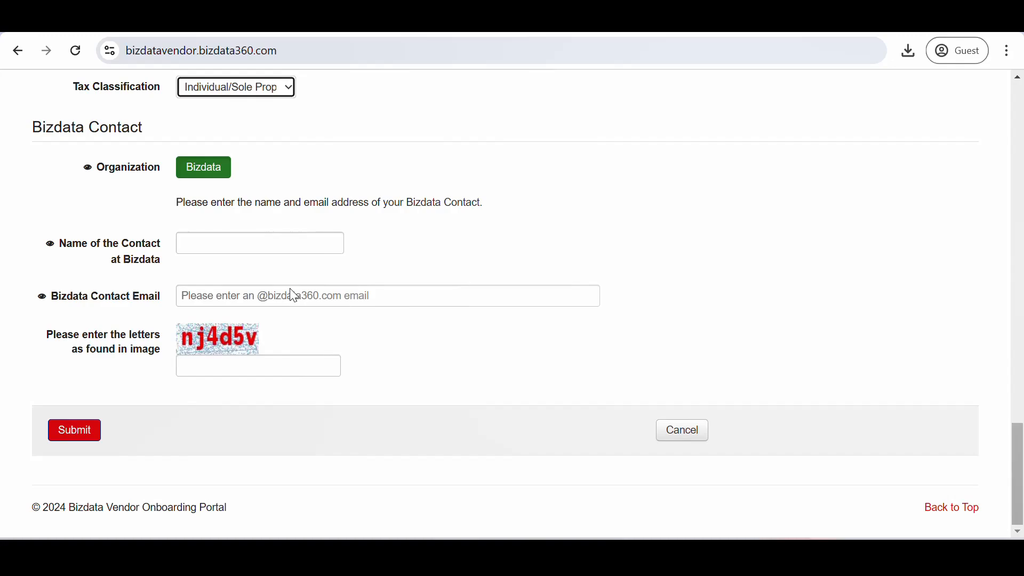
{"action": "left_click", "coordinate": [255, 246]}
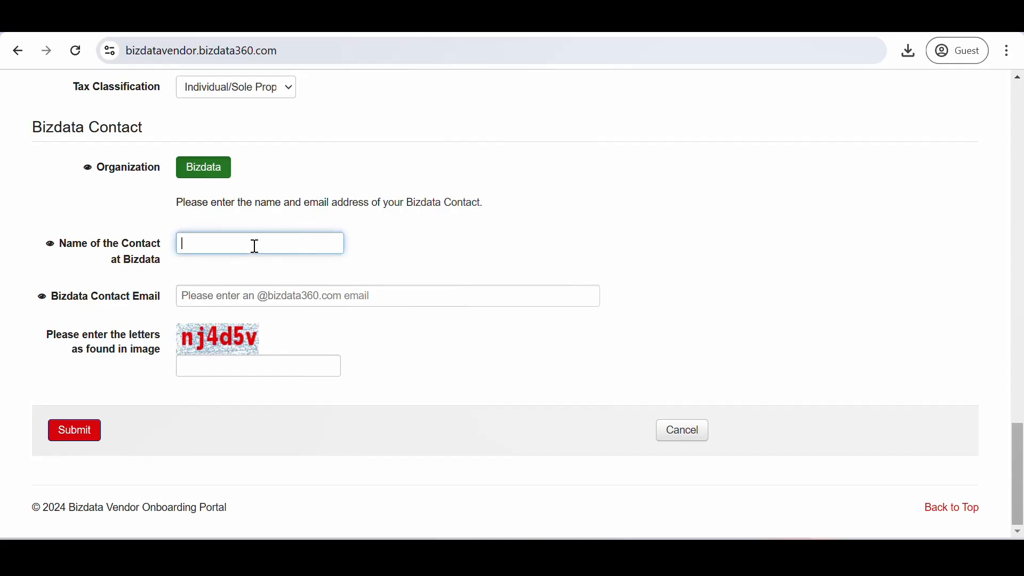
{"action": "left_click", "coordinate": [276, 305]}
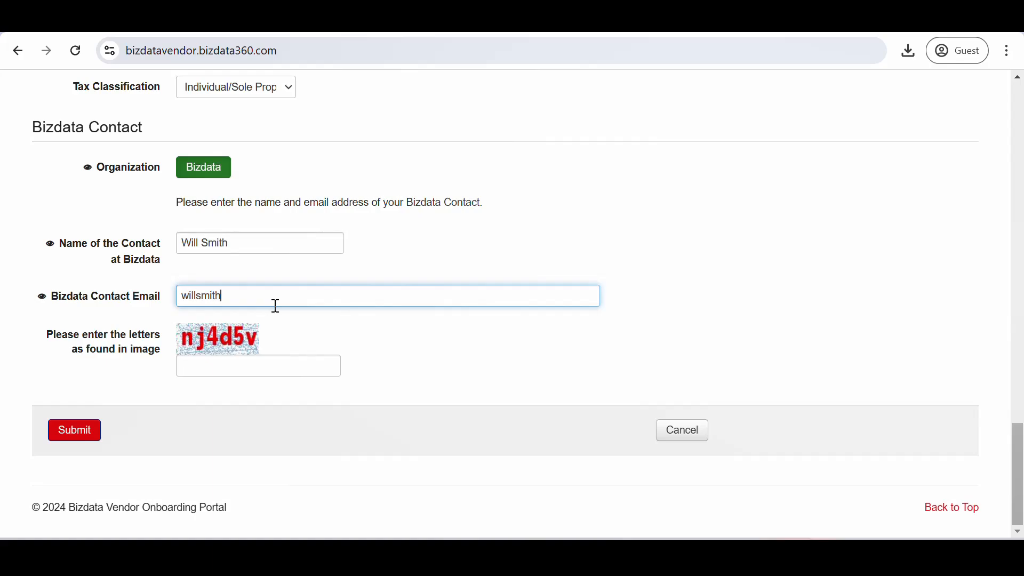
{"action": "left_click", "coordinate": [211, 364]}
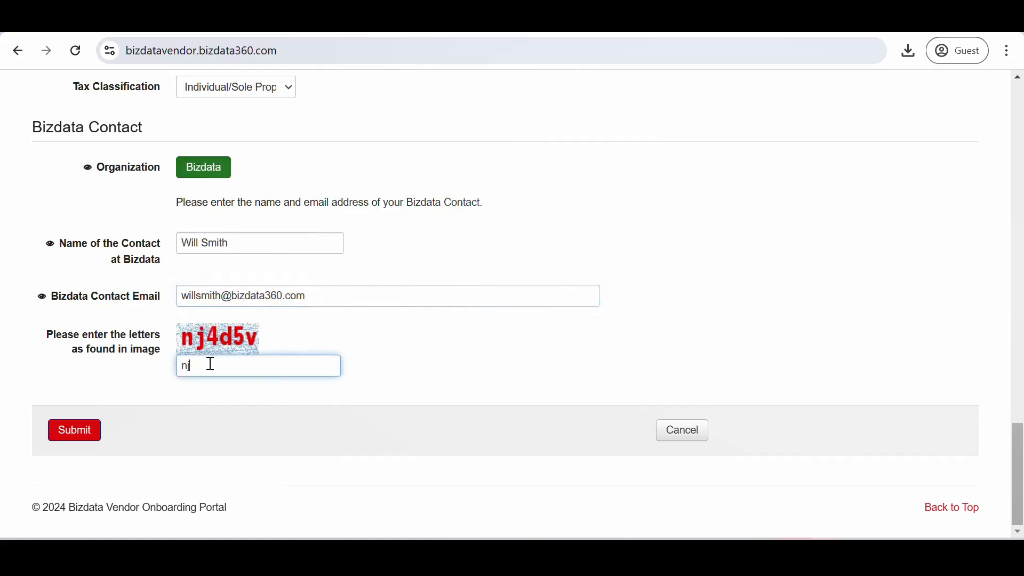
{"action": "type", "text": "nj4d5v"}
Submit the vendor onboarding form, then start typing the finance username on the login page
{"action": "left_click", "coordinate": [73, 438]}
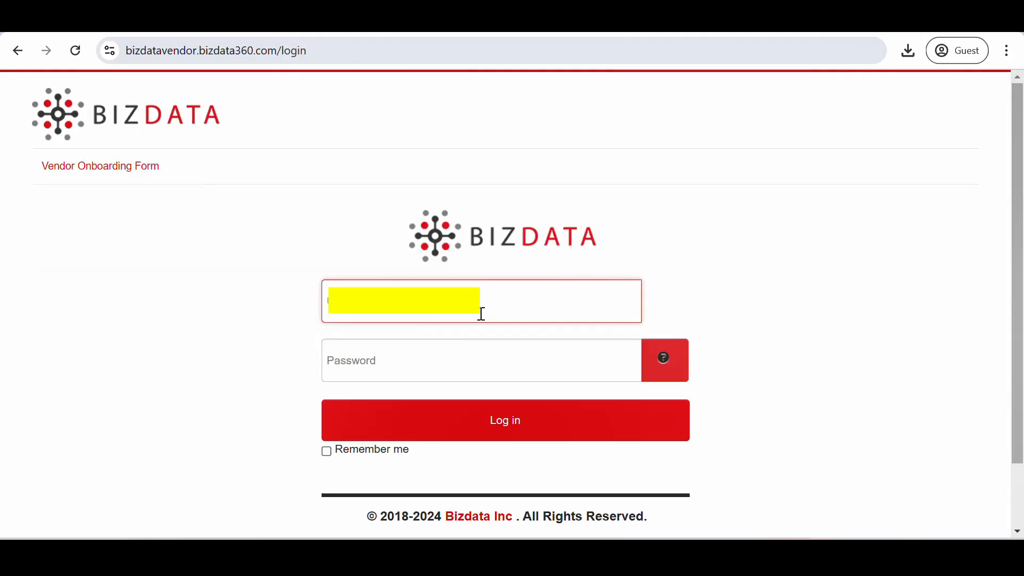
{"action": "type", "text": "f"}
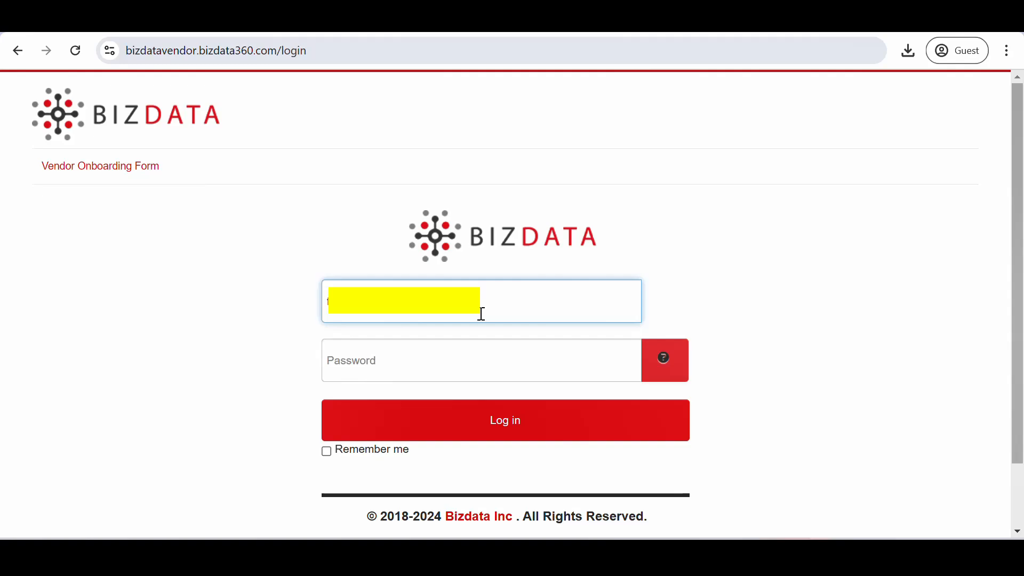
Enter the finance user's password and log in to the portal
{"action": "double_click", "coordinate": [449, 370]}
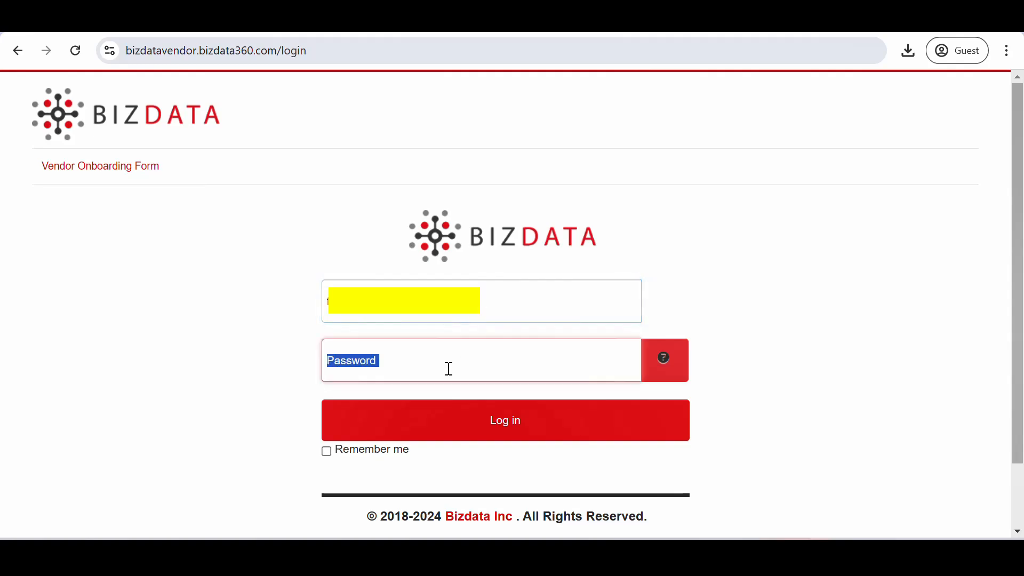
{"action": "type", "text": "***"}
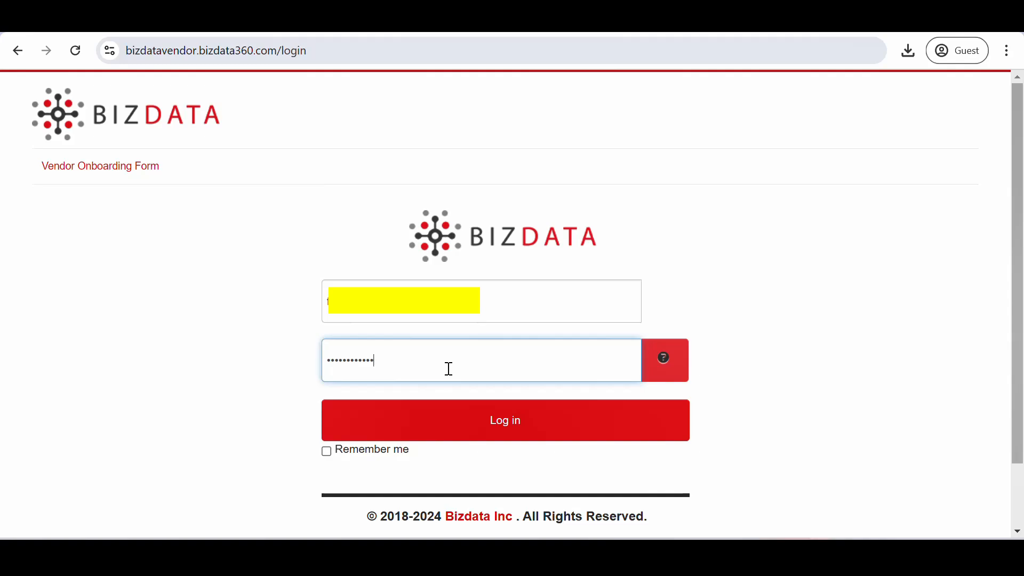
{"action": "left_click", "coordinate": [508, 426]}
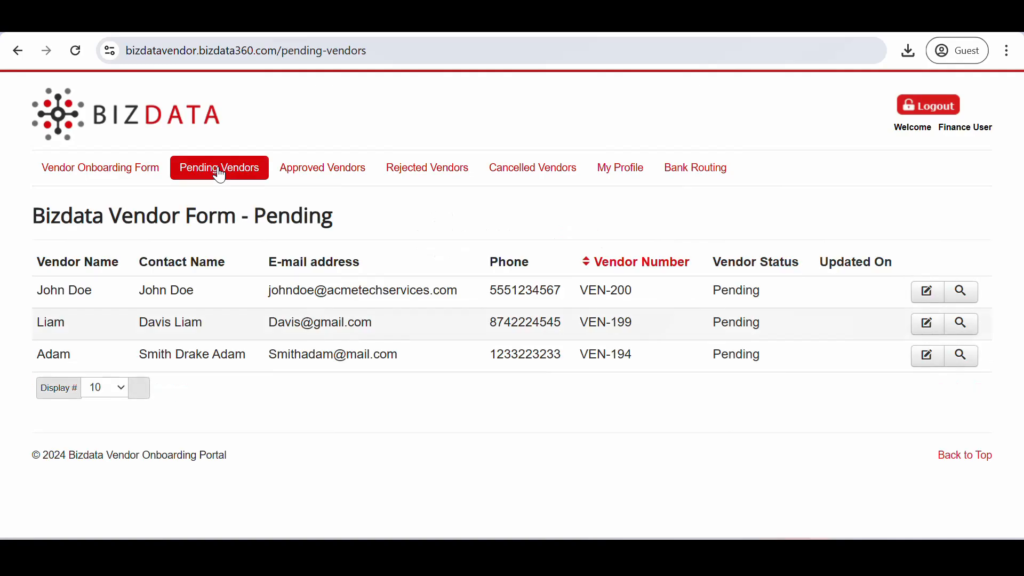
Open VEN-200's pending form and set vendor type Employee and organization type Individual
{"action": "left_click", "coordinate": [928, 299]}
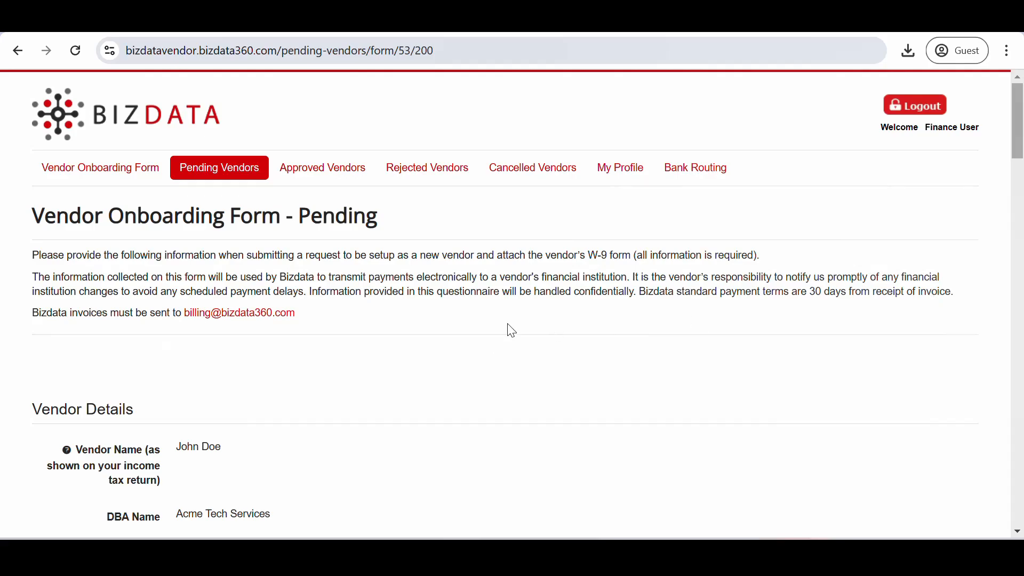
{"action": "scroll", "coordinate": [515, 415], "scroll_direction": "down", "scroll_amount": 8}
{"action": "scroll", "coordinate": [515, 415], "scroll_direction": "down", "scroll_amount": 8}
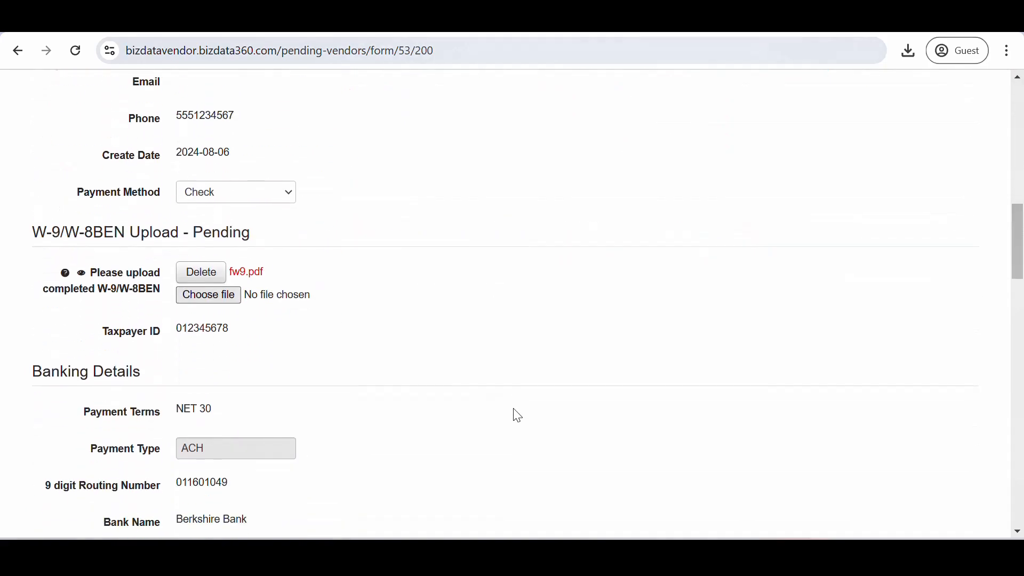
{"action": "scroll", "coordinate": [416, 399], "scroll_direction": "down", "scroll_amount": 8}
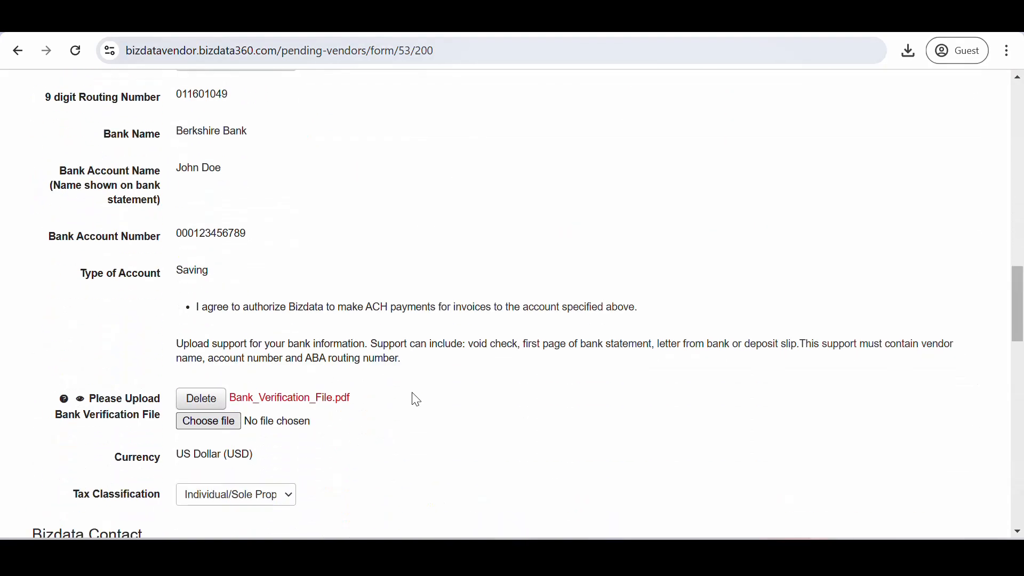
{"action": "scroll", "coordinate": [416, 399], "scroll_direction": "down", "scroll_amount": 5}
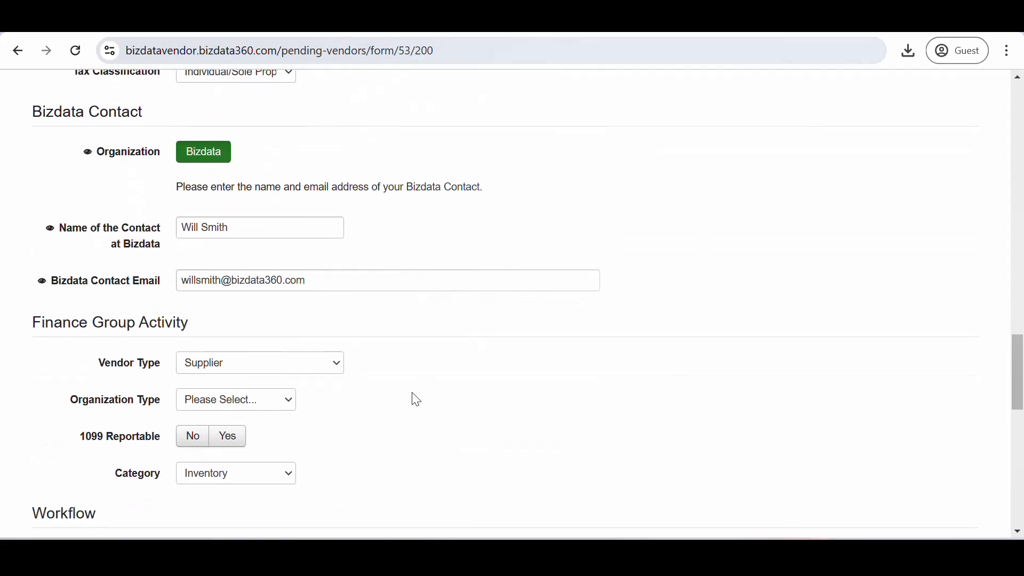
{"action": "left_click", "coordinate": [253, 373]}
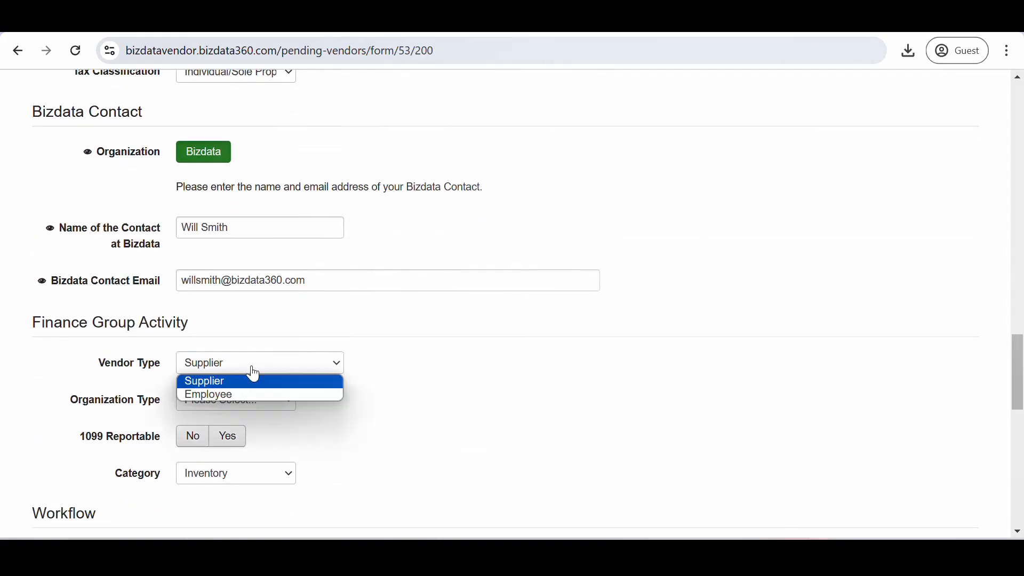
{"action": "left_click", "coordinate": [242, 395]}
{"action": "left_click", "coordinate": [232, 401]}
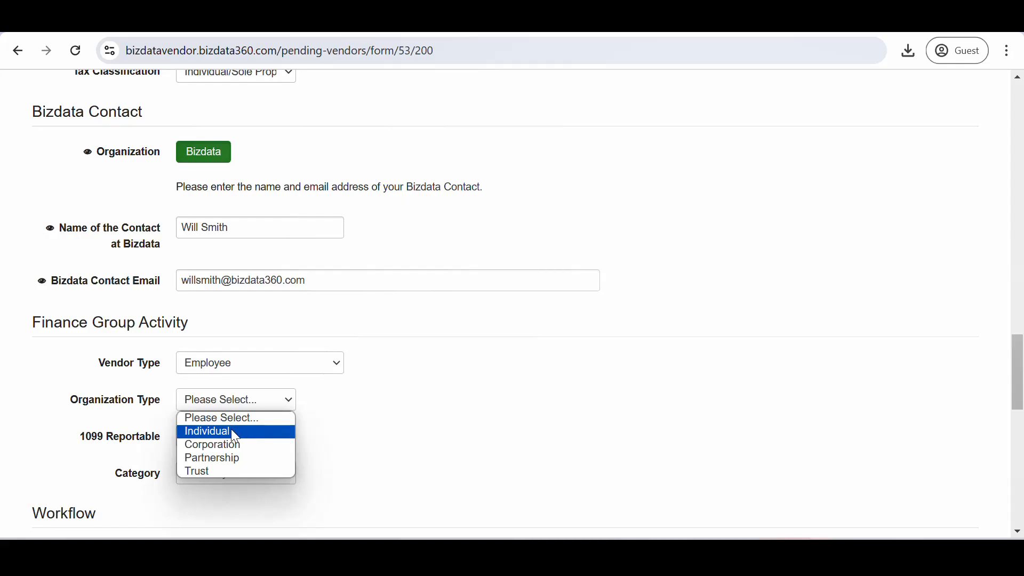
{"action": "left_click", "coordinate": [235, 432]}
Mark VEN-200 as 1099 reportable, keeping the category as Inventory
{"action": "scroll", "coordinate": [331, 441], "scroll_direction": "down", "scroll_amount": 1}
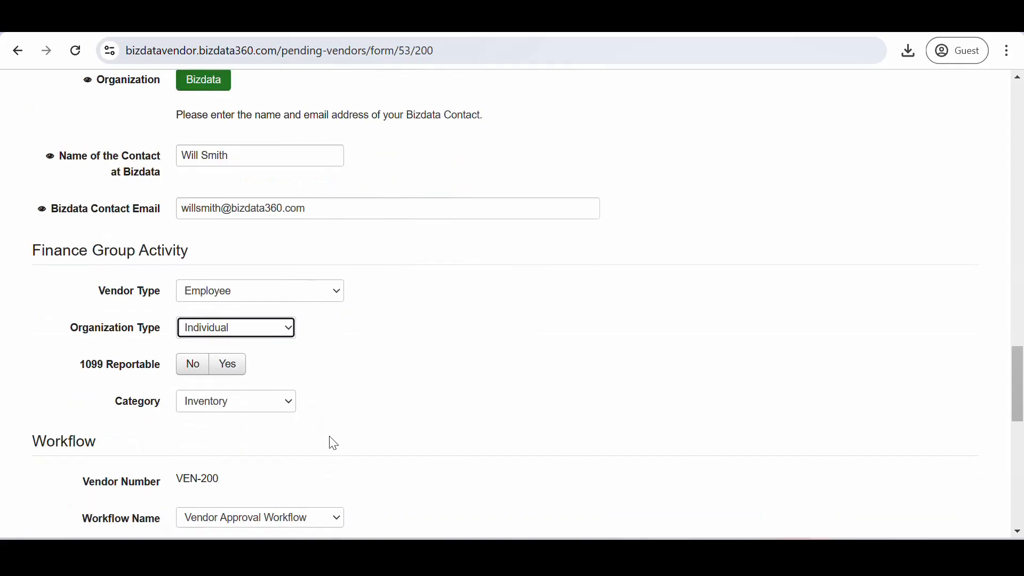
{"action": "left_click", "coordinate": [230, 365]}
{"action": "left_click", "coordinate": [238, 402]}
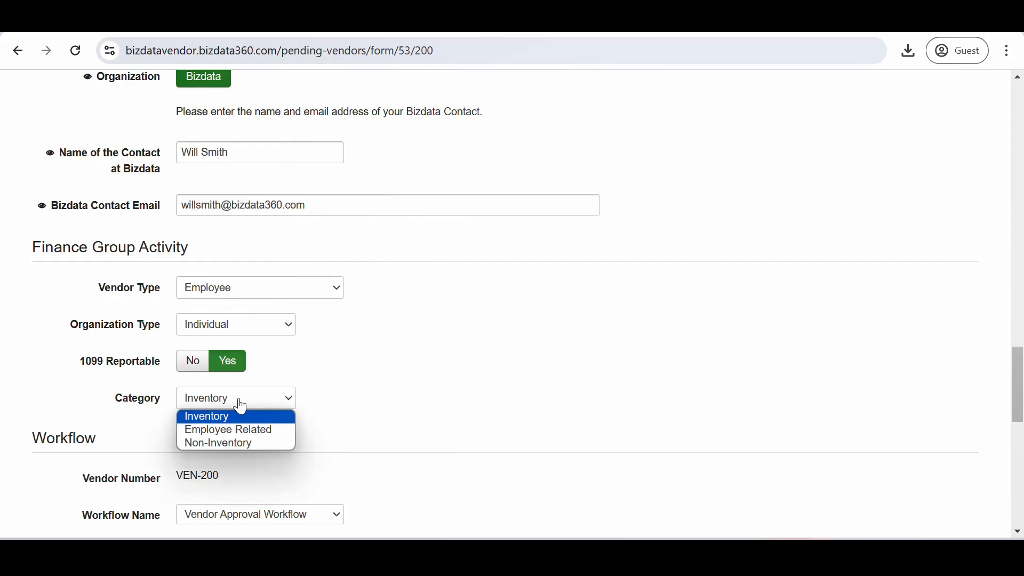
{"action": "left_click", "coordinate": [239, 403]}
{"action": "scroll", "coordinate": [310, 459], "scroll_direction": "down", "scroll_amount": 5}
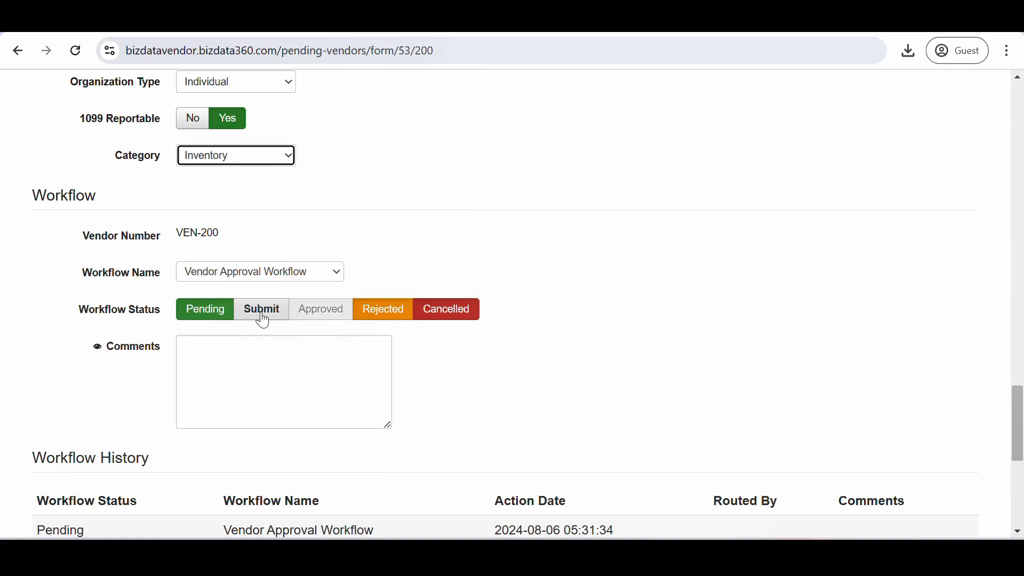
Comment 'All the documents have been verified.' and set the workflow status to Submit
{"action": "left_click", "coordinate": [247, 356]}
{"action": "type", "text": "All the"}
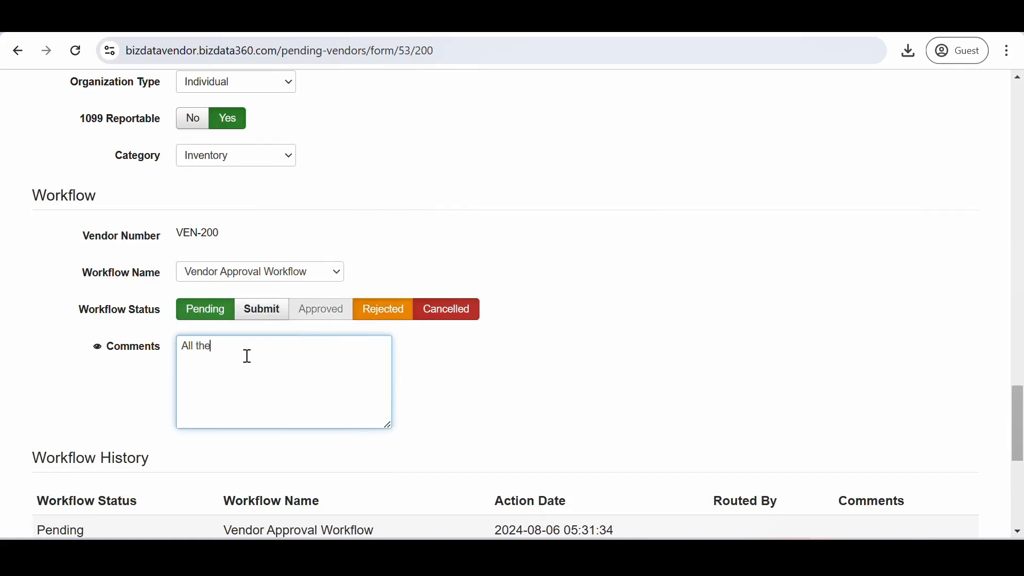
{"action": "type", "text": " documents have been verified"}
{"action": "type", "text": "."}
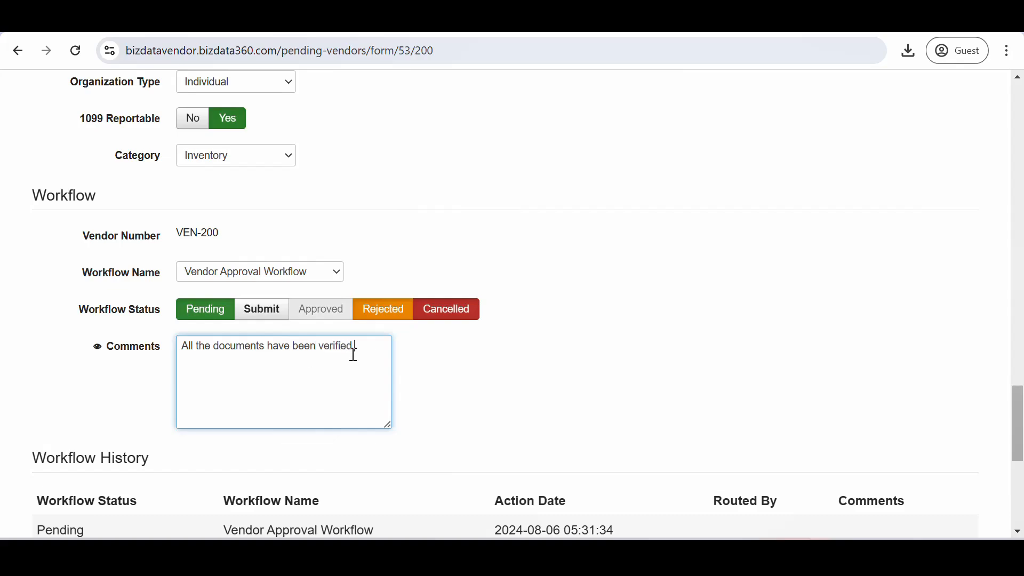
{"action": "left_click", "coordinate": [269, 319]}
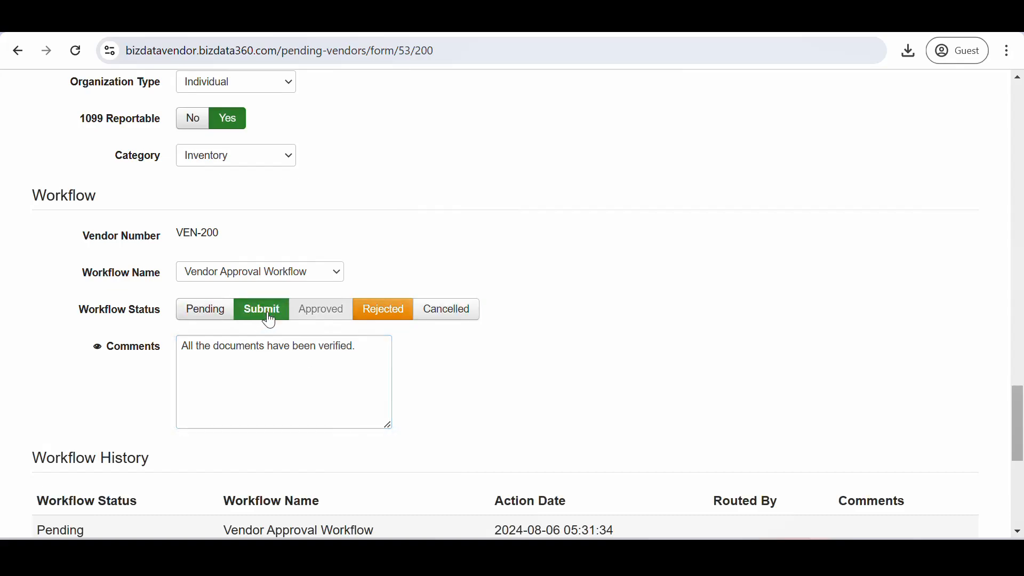
{"action": "scroll", "coordinate": [447, 429], "scroll_direction": "down", "scroll_amount": 3}
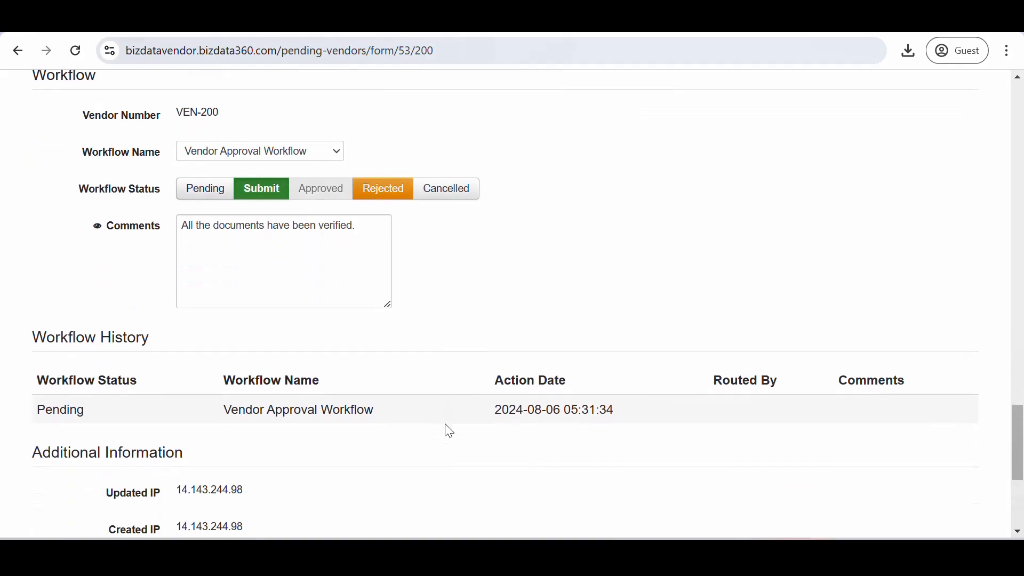
{"action": "scroll", "coordinate": [446, 430], "scroll_direction": "down", "scroll_amount": 4}
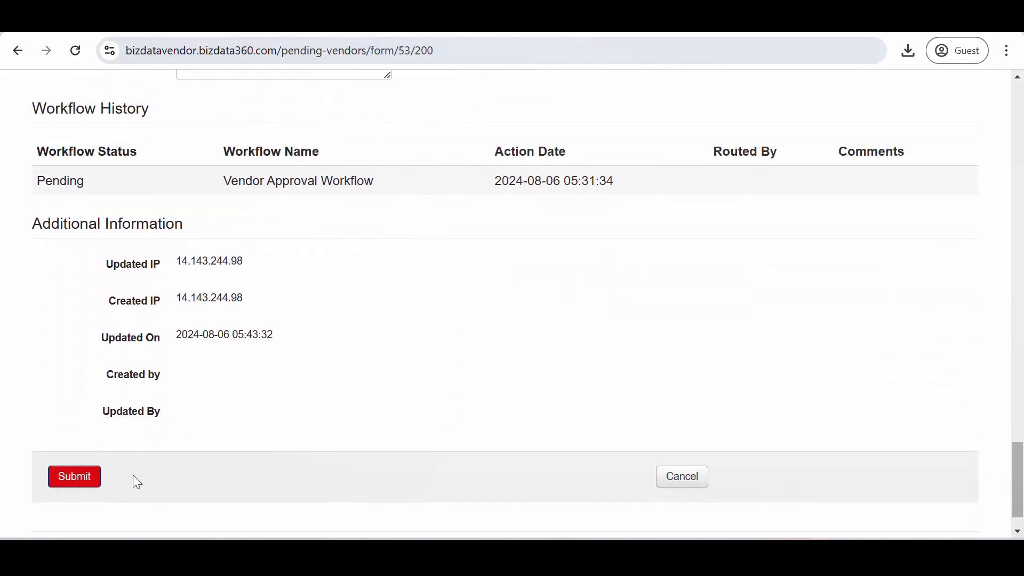
Save VEN-200's updates and open VEN-199's pending form
{"action": "left_click", "coordinate": [82, 480]}
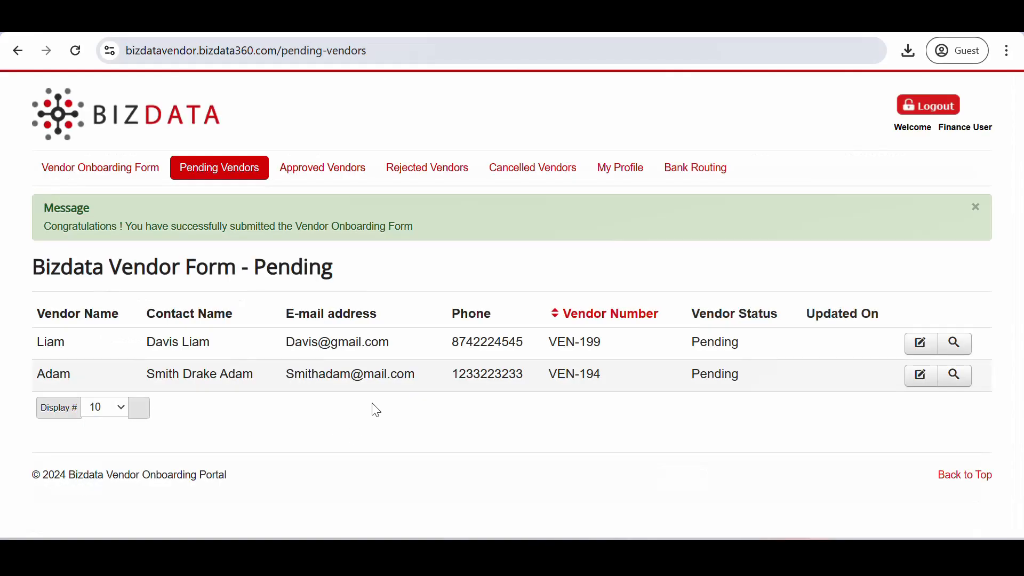
{"action": "left_click", "coordinate": [922, 346]}
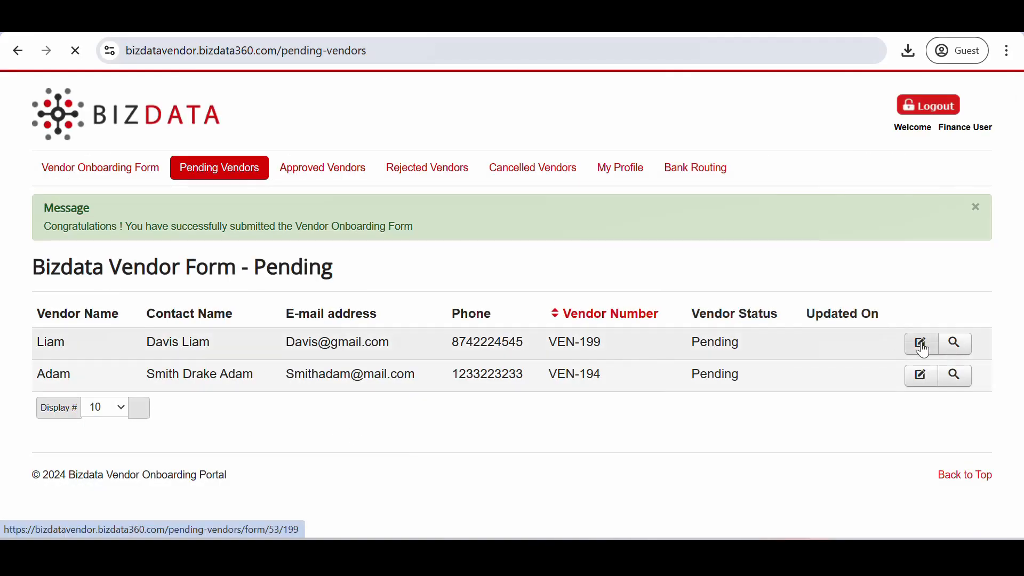
{"action": "scroll", "coordinate": [507, 411], "scroll_direction": "down", "scroll_amount": 20}
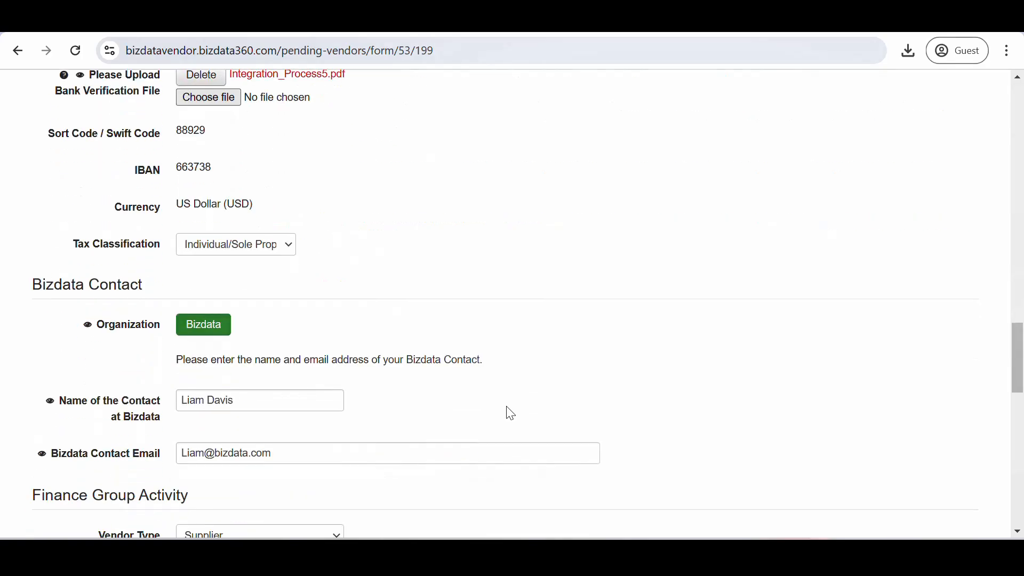
{"action": "scroll", "coordinate": [507, 411], "scroll_direction": "down", "scroll_amount": 4}
Set VEN-199 to Corporation, comment 'W9 form needs to be re uploaded', and submit it as Rejected
{"action": "left_click", "coordinate": [279, 339]}
{"action": "left_click", "coordinate": [263, 389]}
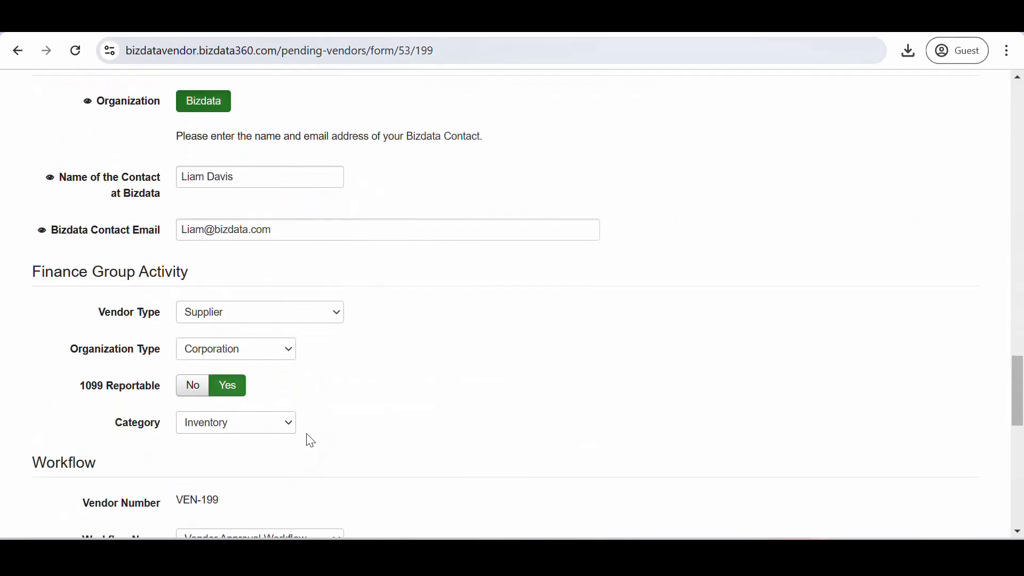
{"action": "scroll", "coordinate": [311, 441], "scroll_direction": "down", "scroll_amount": 5}
{"action": "left_click", "coordinate": [284, 385]}
{"action": "type", "text": "W9 form needs to be re uploaded"}
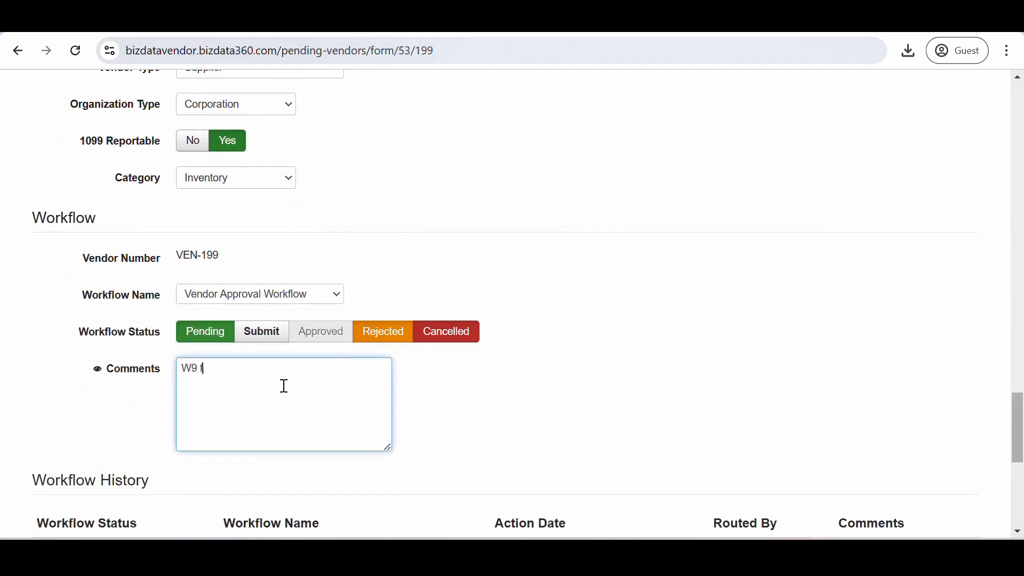
{"action": "left_click", "coordinate": [384, 335]}
{"action": "scroll", "coordinate": [416, 373], "scroll_direction": "down", "scroll_amount": 8}
{"action": "left_click", "coordinate": [85, 433]}
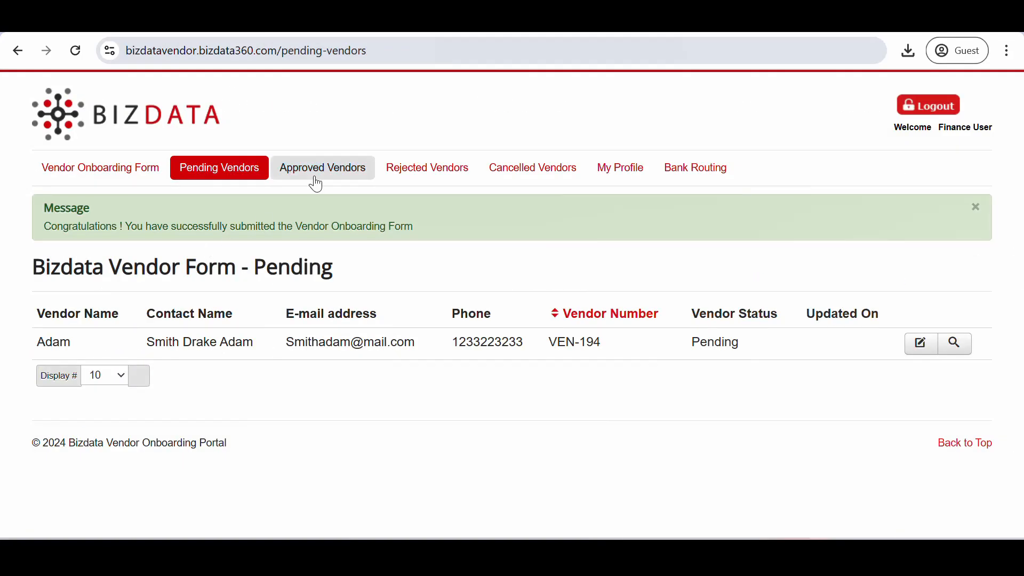
Check the Rejected Vendors list, then open the remaining pending vendor VEN-194's form
{"action": "left_click", "coordinate": [415, 177]}
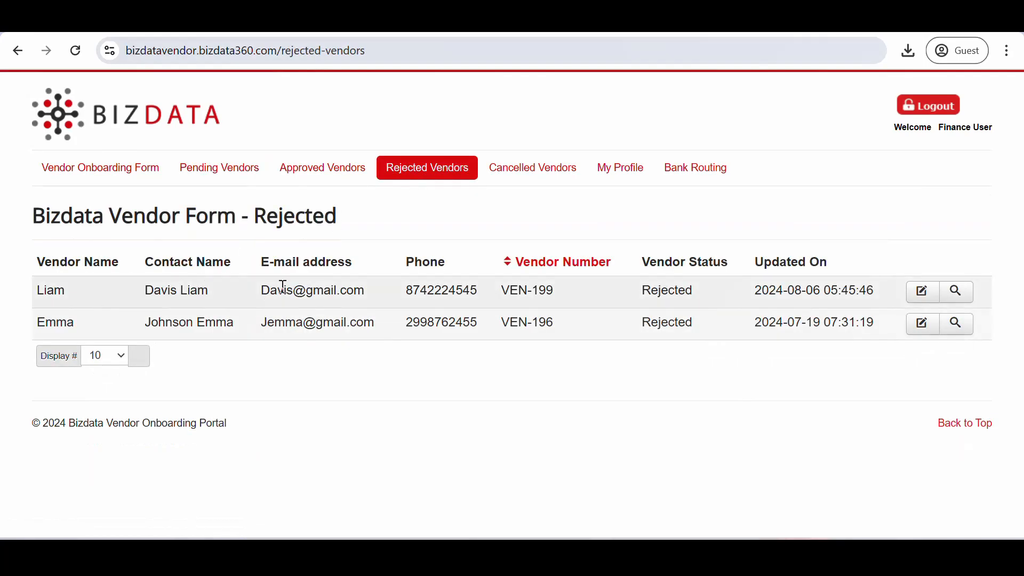
{"action": "left_click", "coordinate": [236, 182]}
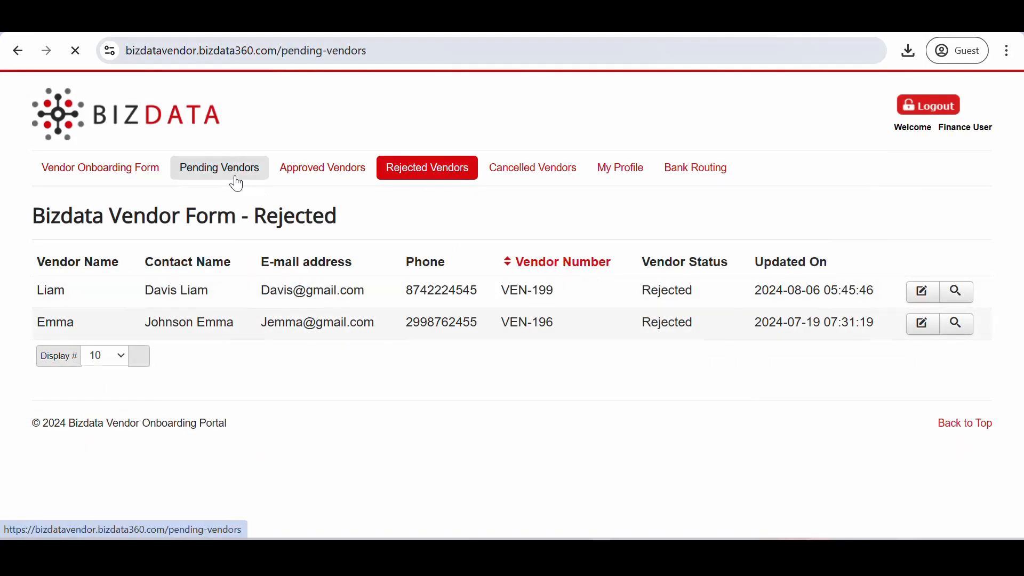
{"action": "left_click", "coordinate": [924, 297]}
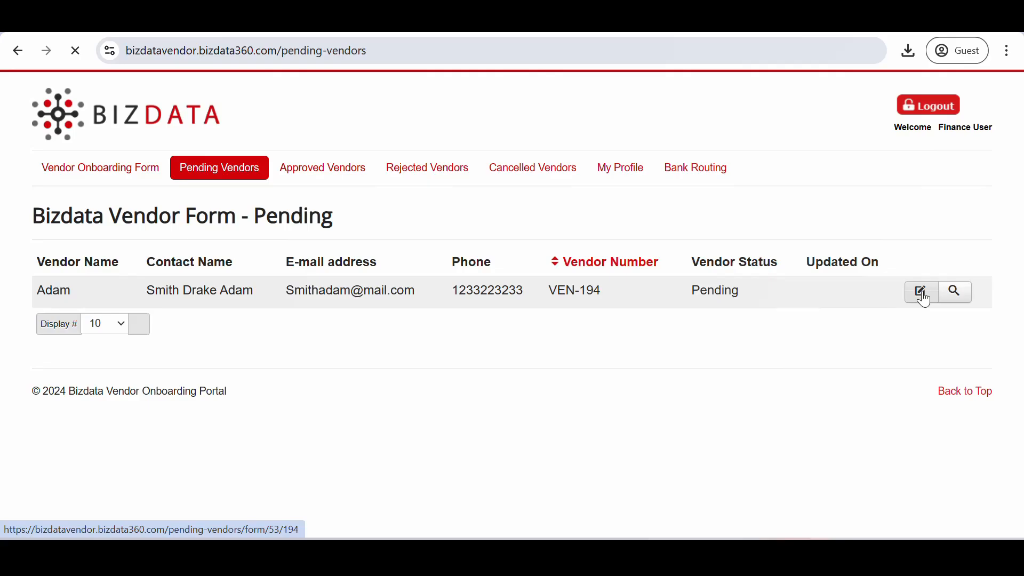
Enter the comment 'Missing information' and mark VEN-194 as Cancelled
{"action": "scroll", "coordinate": [480, 425], "scroll_direction": "down", "scroll_amount": 15}
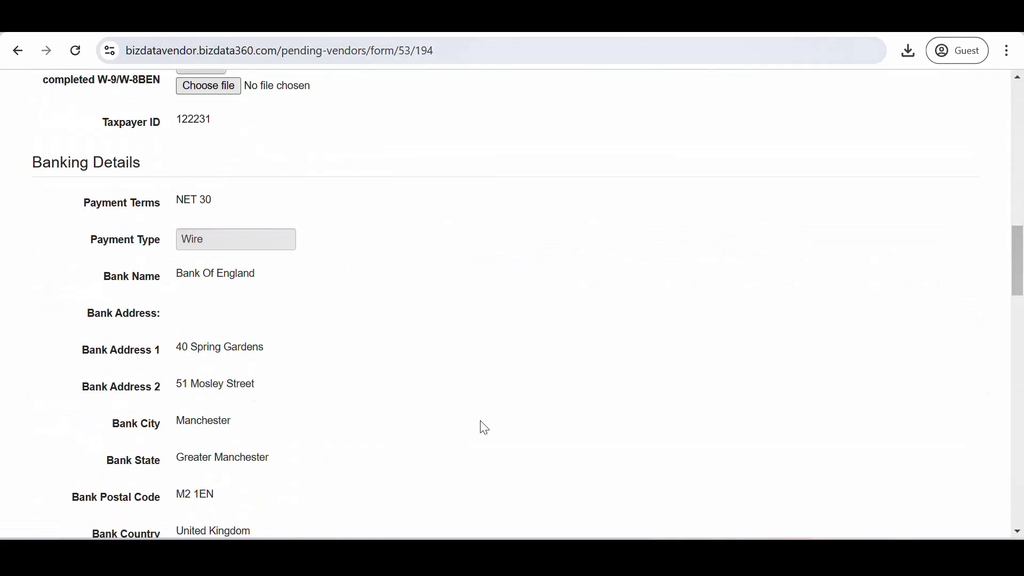
{"action": "scroll", "coordinate": [484, 428], "scroll_direction": "down", "scroll_amount": 20}
{"action": "left_click", "coordinate": [277, 337]}
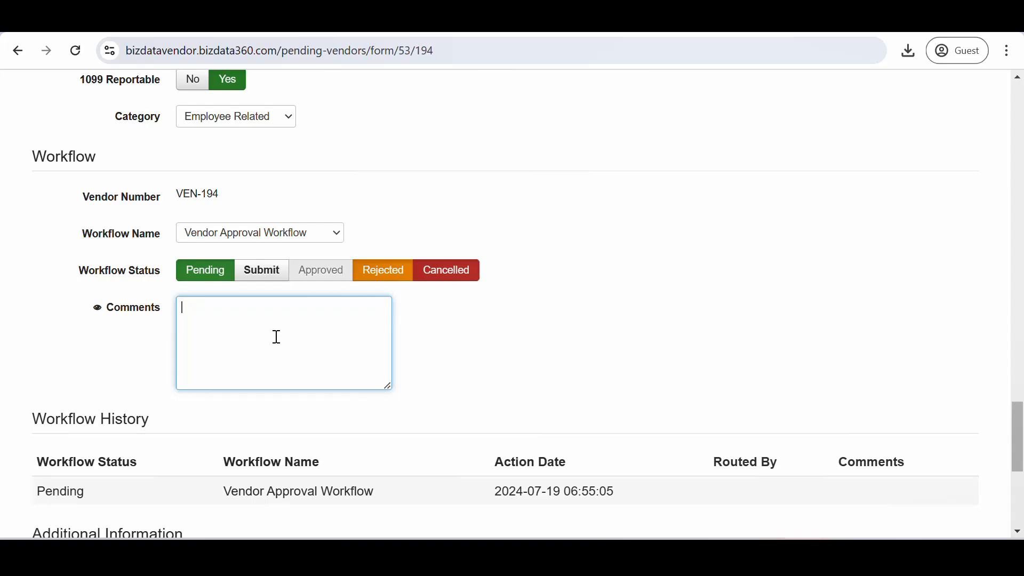
{"action": "type", "text": "Missing information pr"}
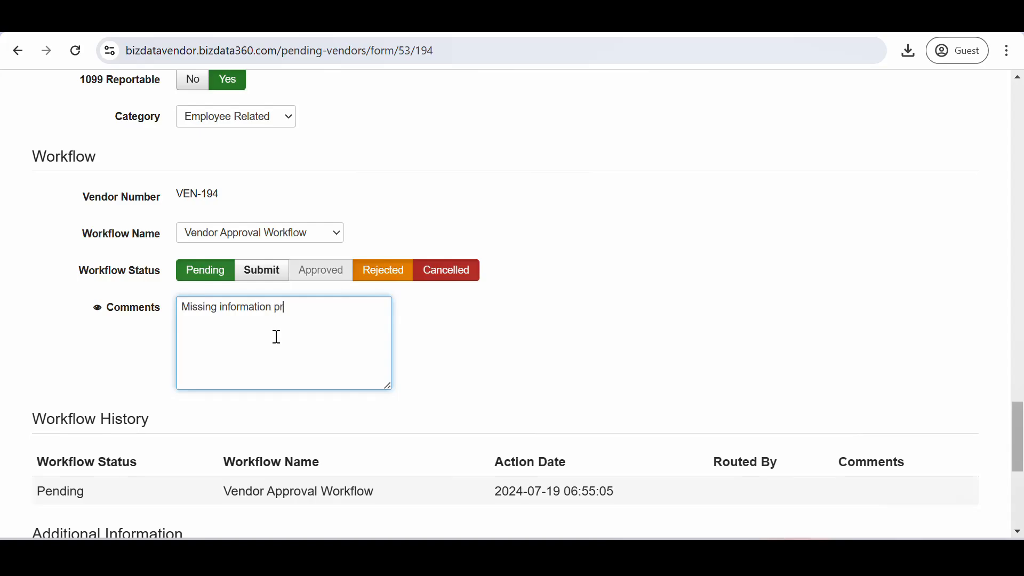
{"action": "key", "text": "BackSpace"}
{"action": "key", "text": "BackSpace"}
{"action": "left_click", "coordinate": [457, 274]}
{"action": "scroll", "coordinate": [480, 397], "scroll_direction": "down", "scroll_amount": 5}
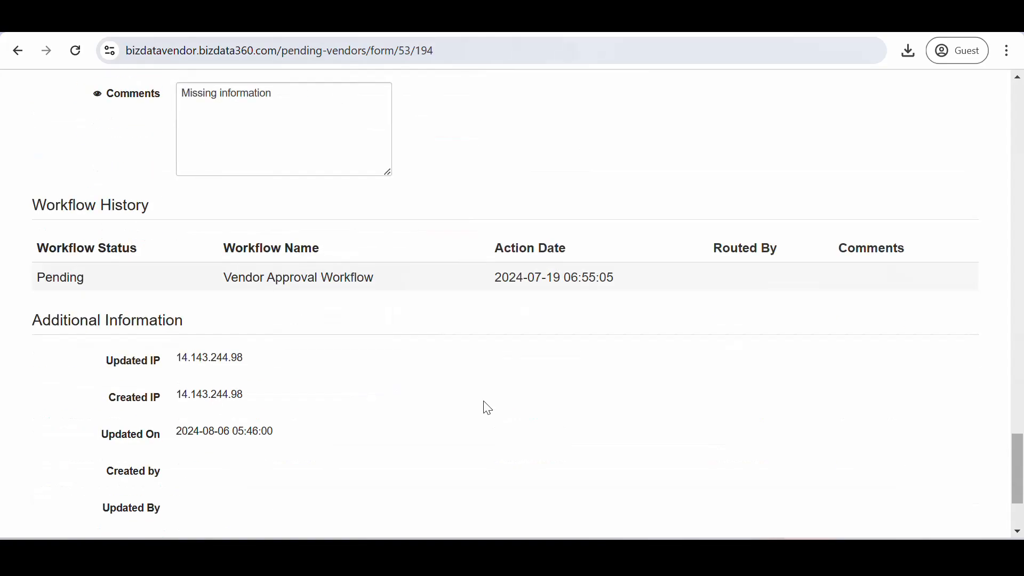
Submit VEN-194's cancellation and show it in the Cancelled Vendors list
{"action": "left_click", "coordinate": [75, 435]}
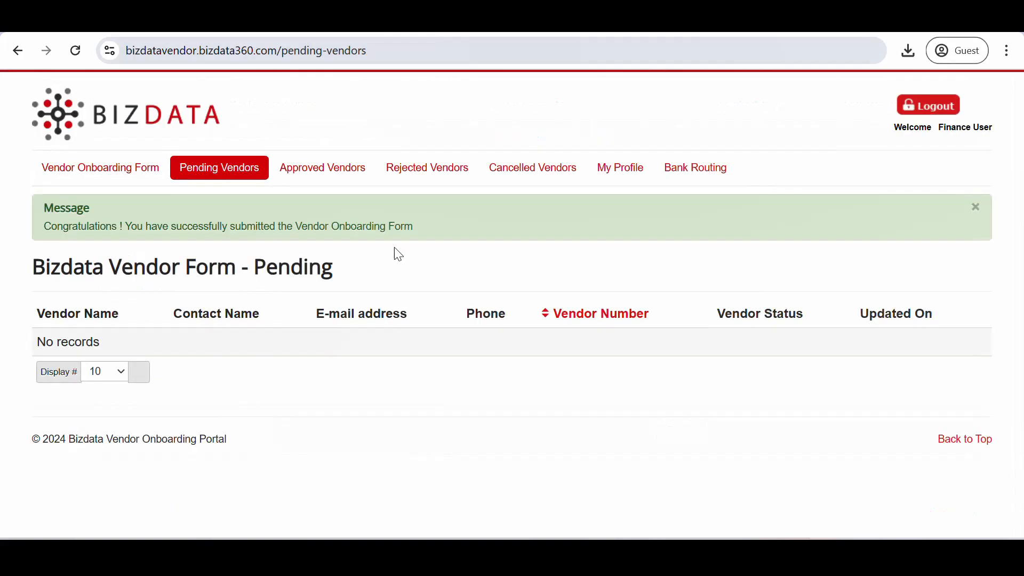
{"action": "left_click", "coordinate": [537, 180]}
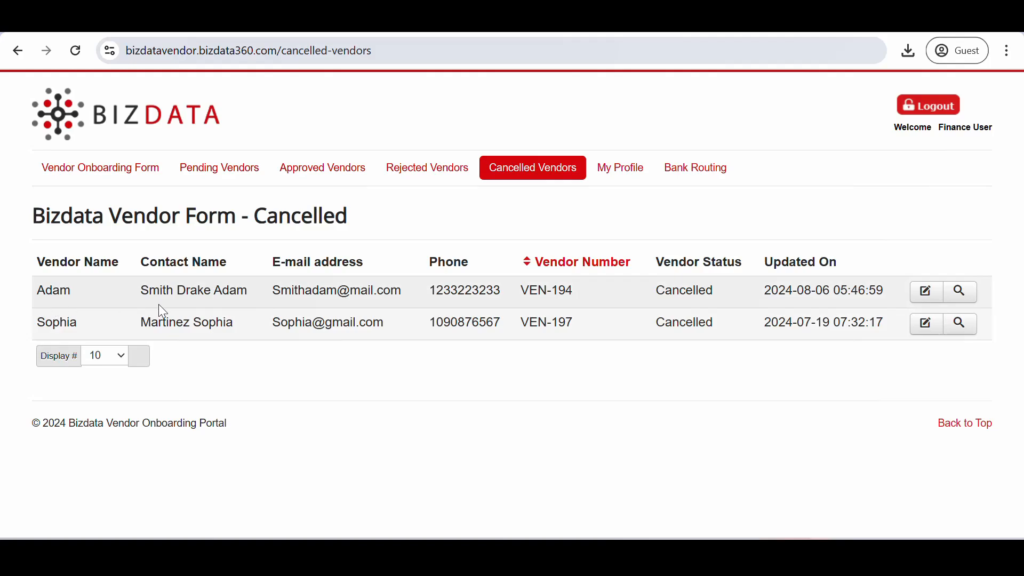
Log out and sign back in as the Finance Manager with that account's username and password
{"action": "left_click", "coordinate": [933, 113]}
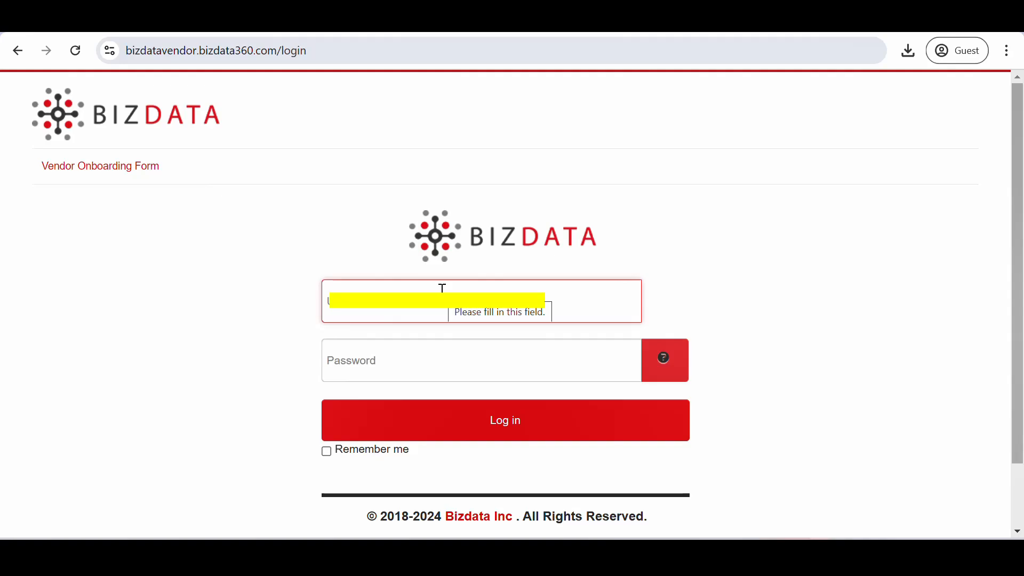
{"action": "type", "text": "f"}
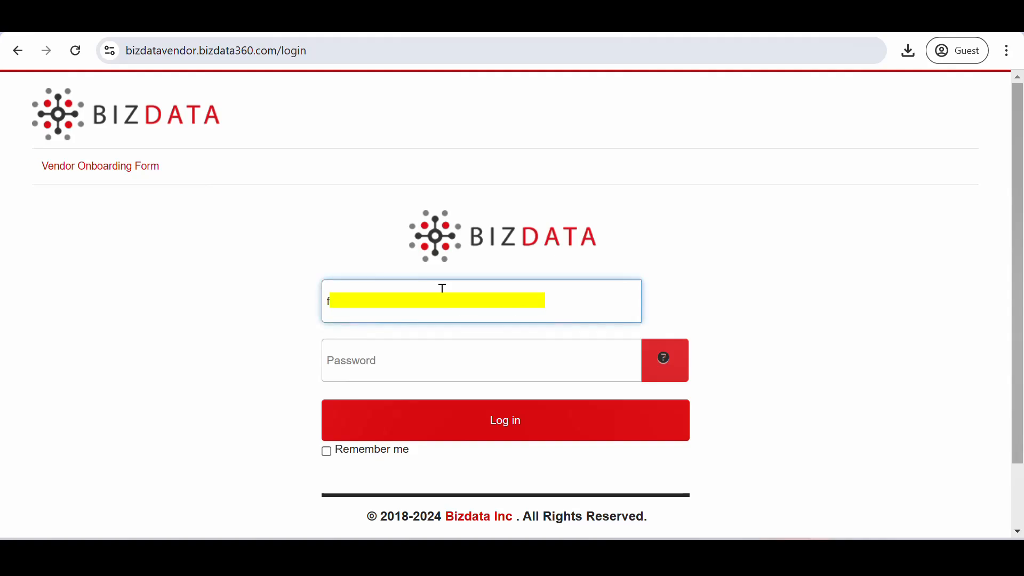
{"action": "left_click", "coordinate": [414, 367]}
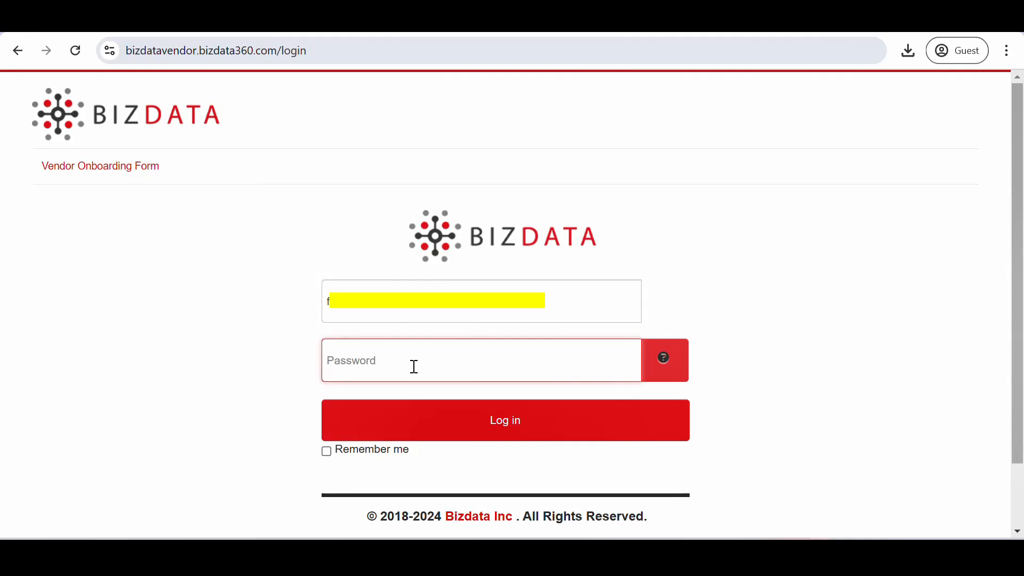
{"action": "type", "text": "********"}
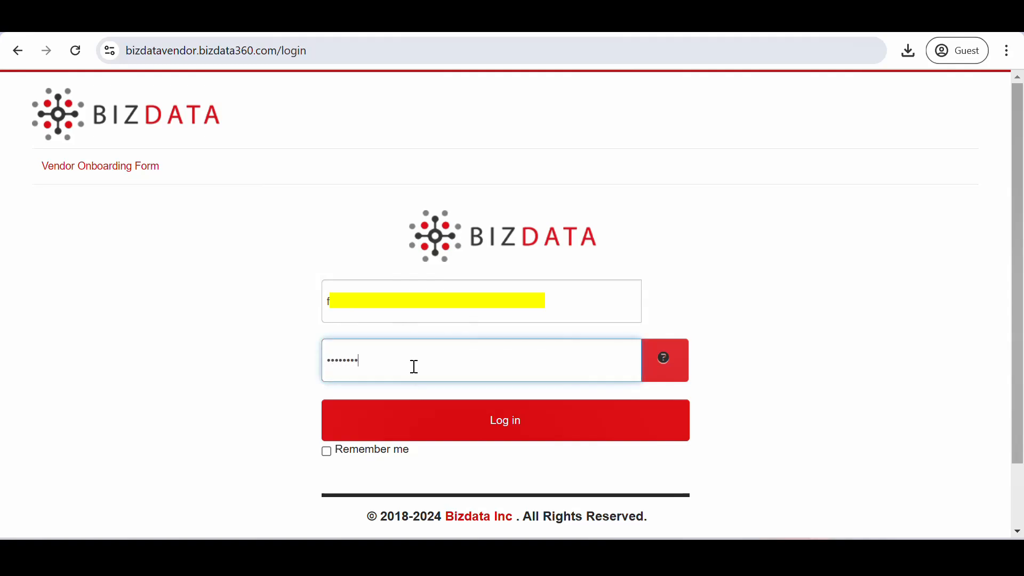
{"action": "type", "text": "****"}
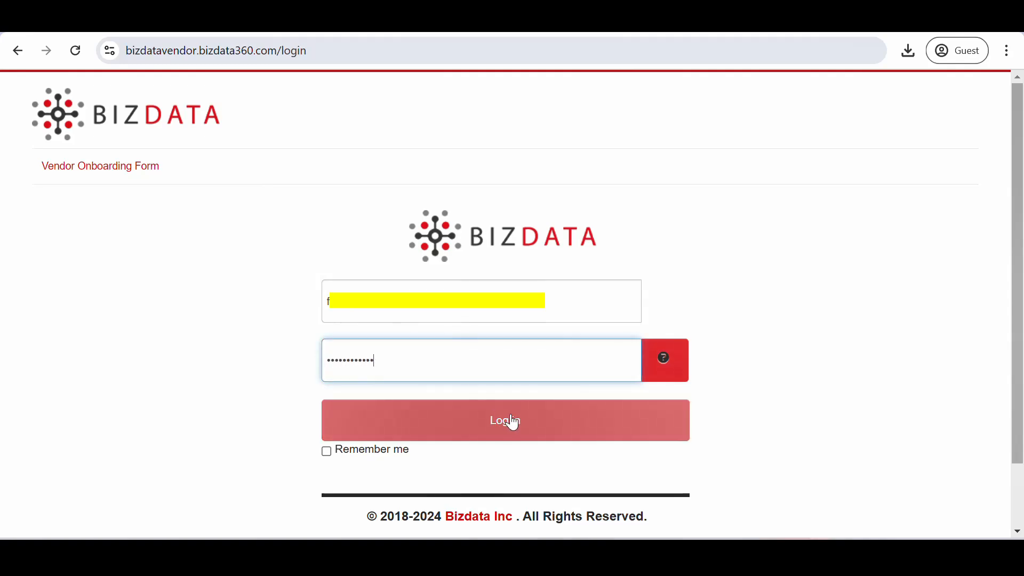
{"action": "left_click", "coordinate": [514, 423]}
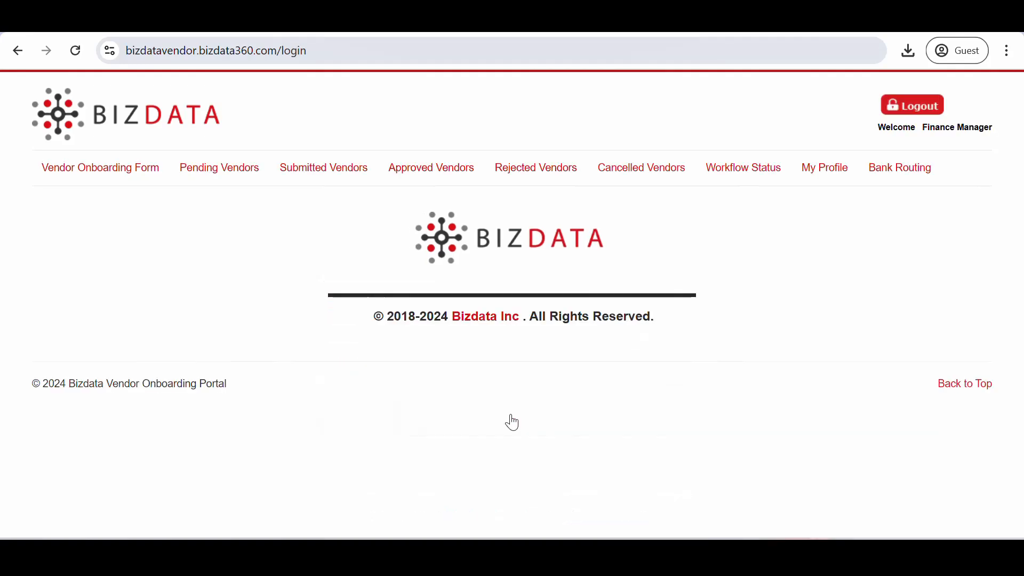
Approve VEN-200 from Submitted Vendors, extending its comment to 'All the documents have been verified and approved.'
{"action": "left_click", "coordinate": [326, 181]}
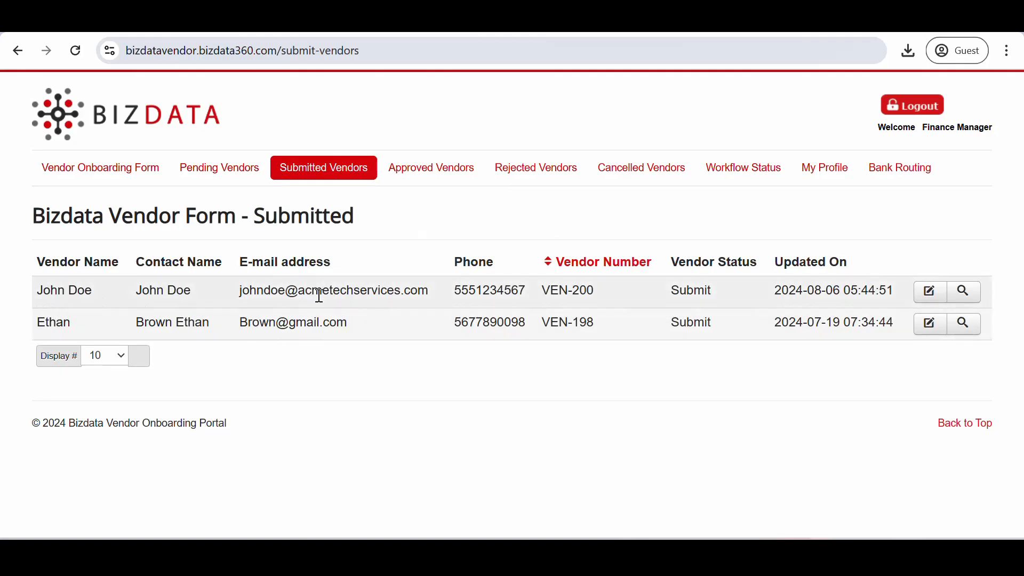
{"action": "left_click", "coordinate": [931, 303]}
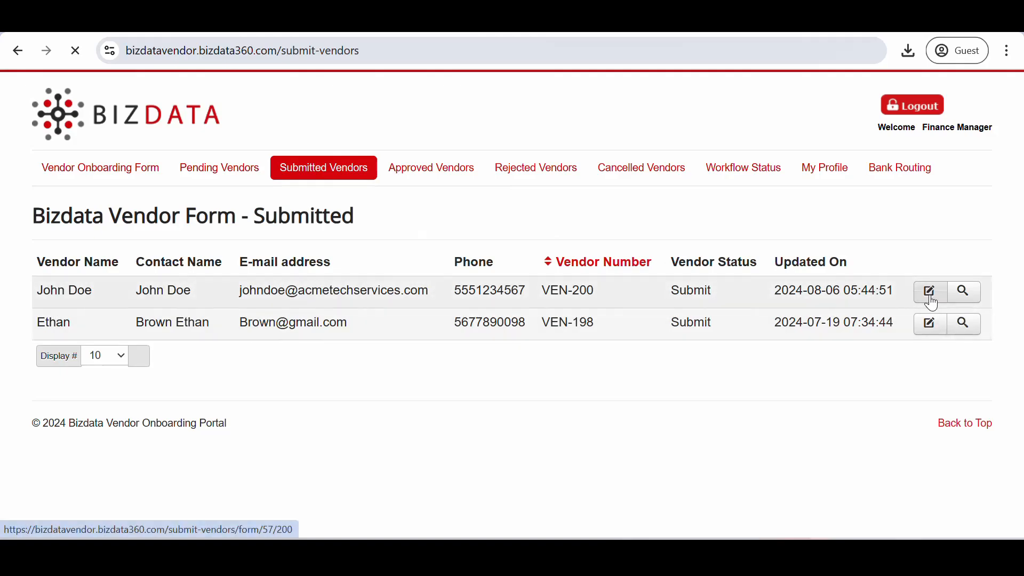
{"action": "scroll", "coordinate": [512, 473], "scroll_direction": "down", "scroll_amount": 12}
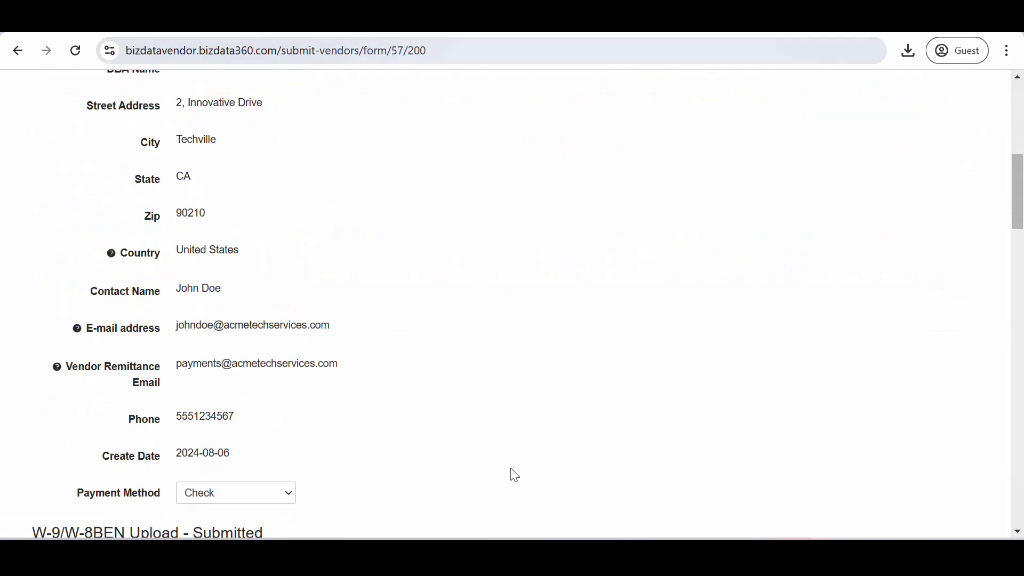
{"action": "scroll", "coordinate": [515, 475], "scroll_direction": "down", "scroll_amount": 20}
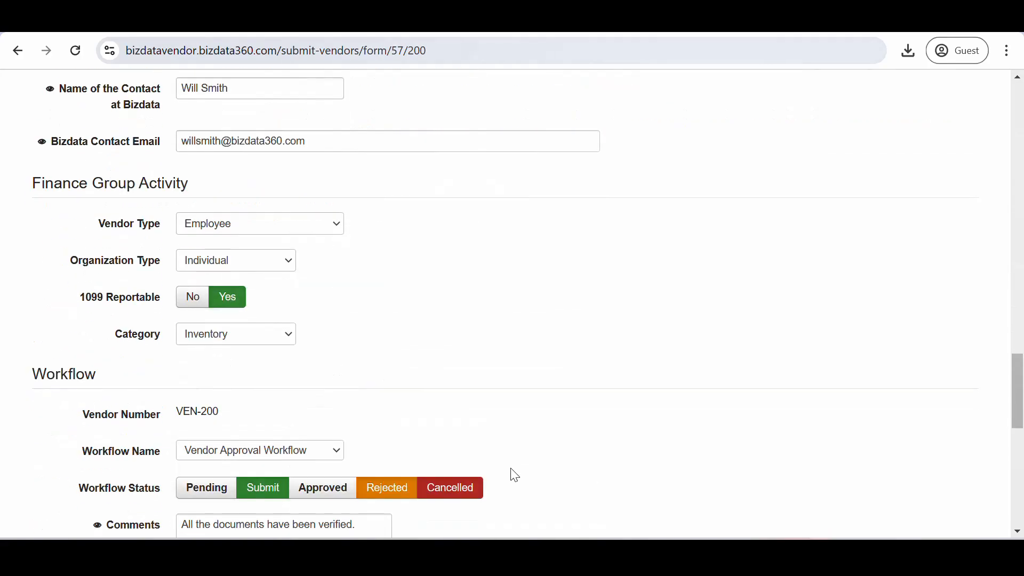
{"action": "scroll", "coordinate": [485, 427], "scroll_direction": "down", "scroll_amount": 1}
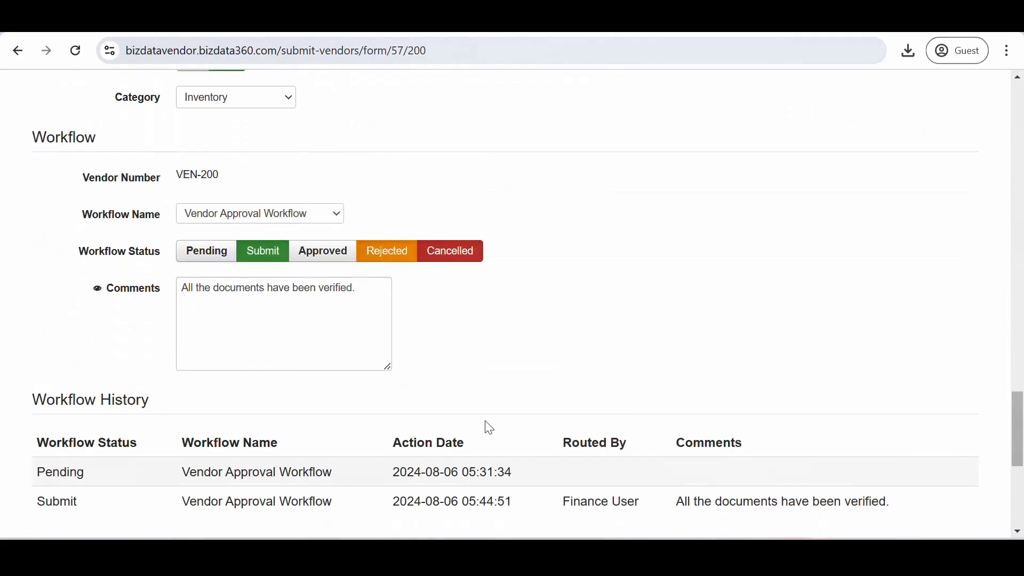
{"action": "left_click", "coordinate": [260, 319]}
{"action": "key", "text": "BackSpace"}
{"action": "type", "text": "and ap"}
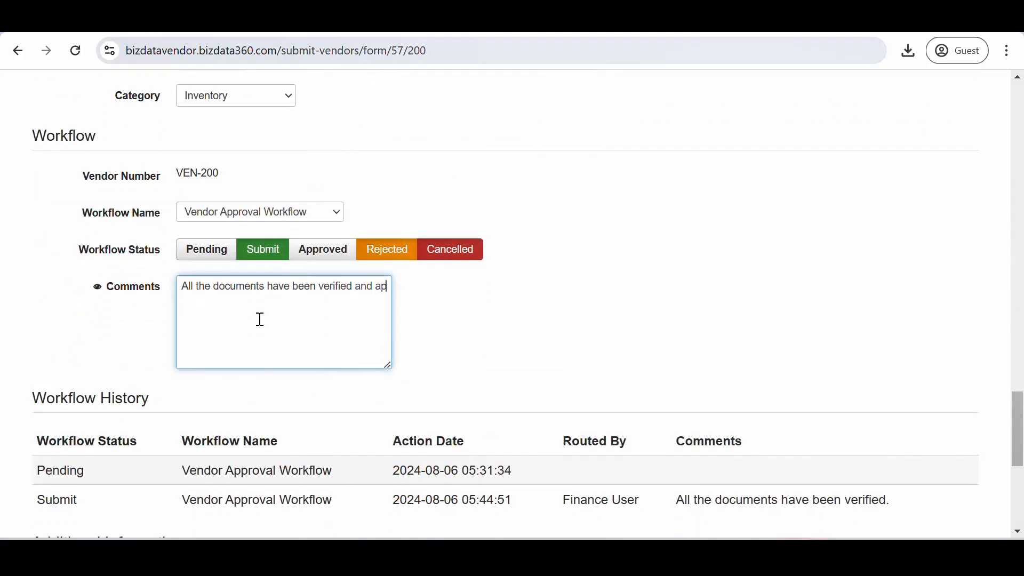
{"action": "type", "text": "proved."}
{"action": "left_click", "coordinate": [320, 259]}
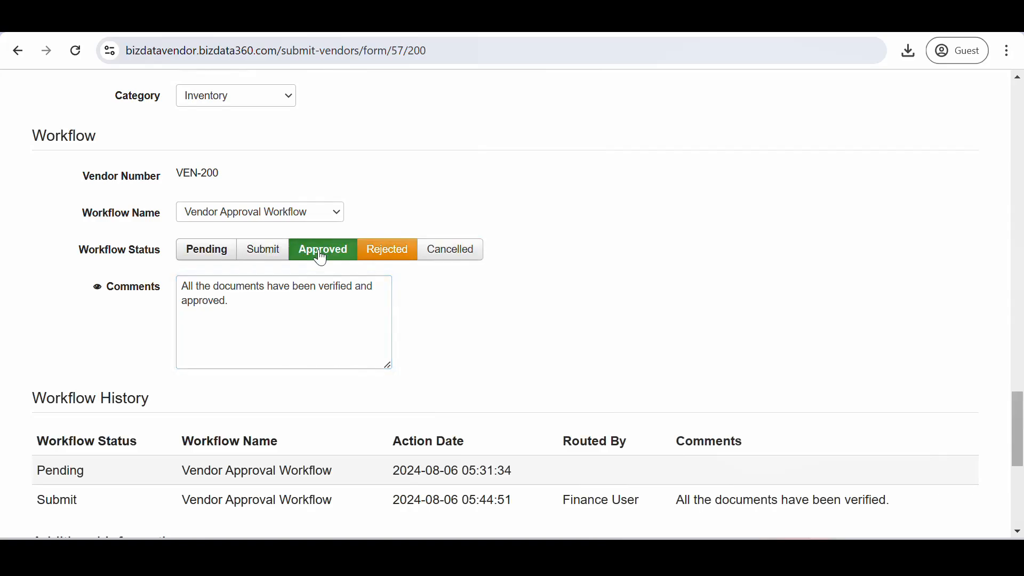
{"action": "scroll", "coordinate": [379, 366], "scroll_direction": "down", "scroll_amount": 7}
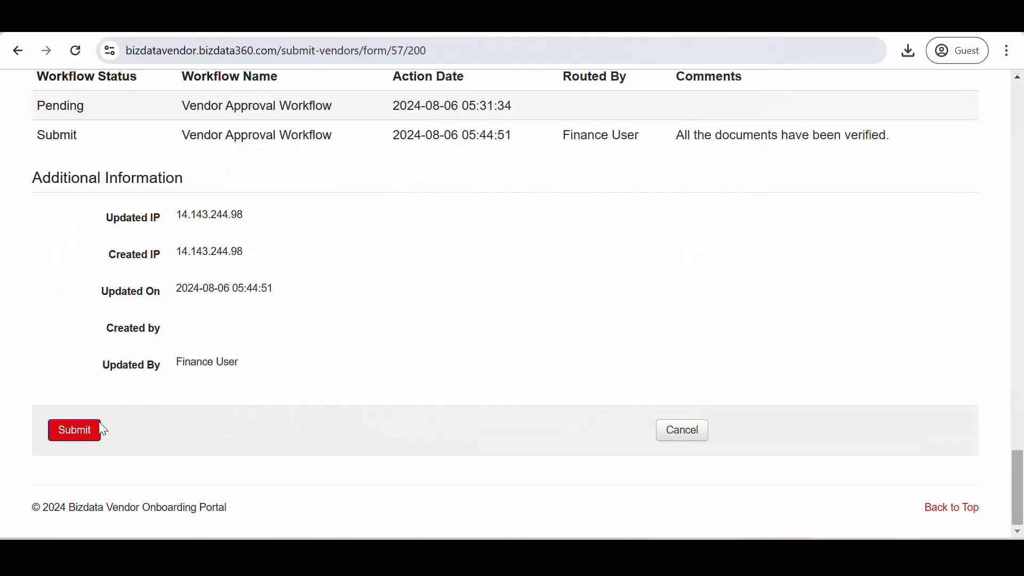
{"action": "left_click", "coordinate": [85, 430]}
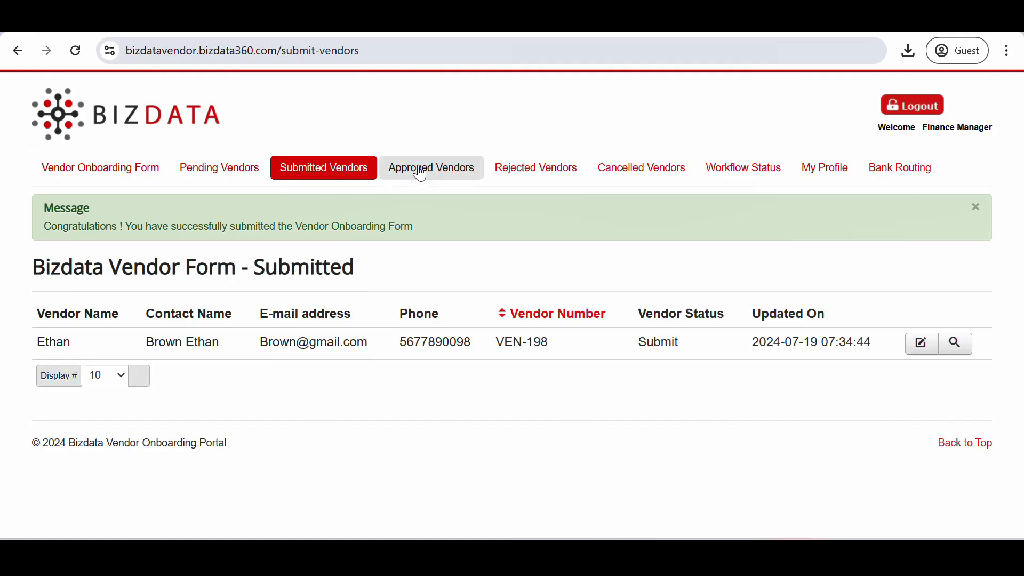
Browse the Approved and Rejected lists, ending on Approved Vendors showing VEN-204 as Approved
{"action": "left_click", "coordinate": [422, 174]}
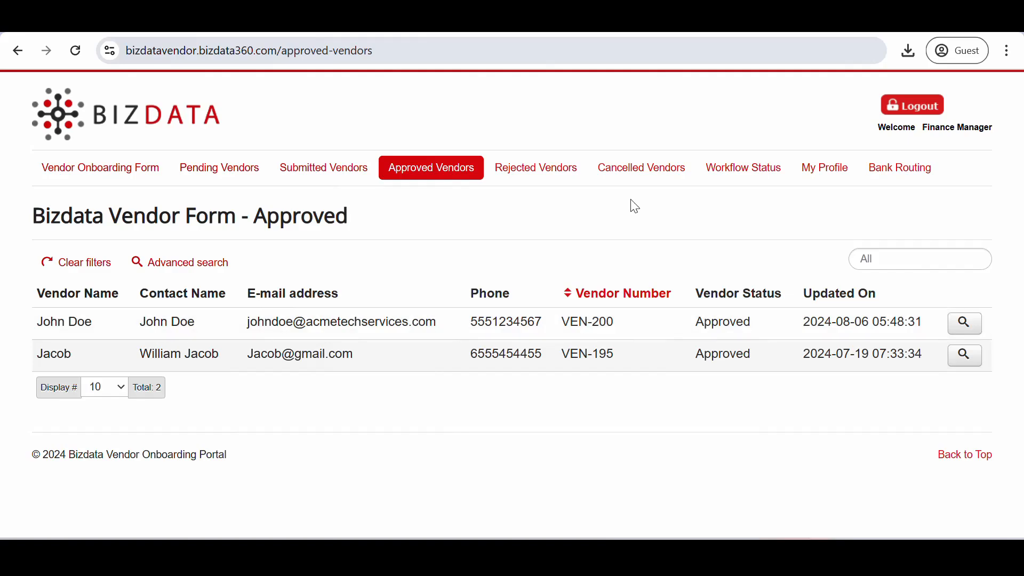
{"action": "left_click", "coordinate": [552, 183]}
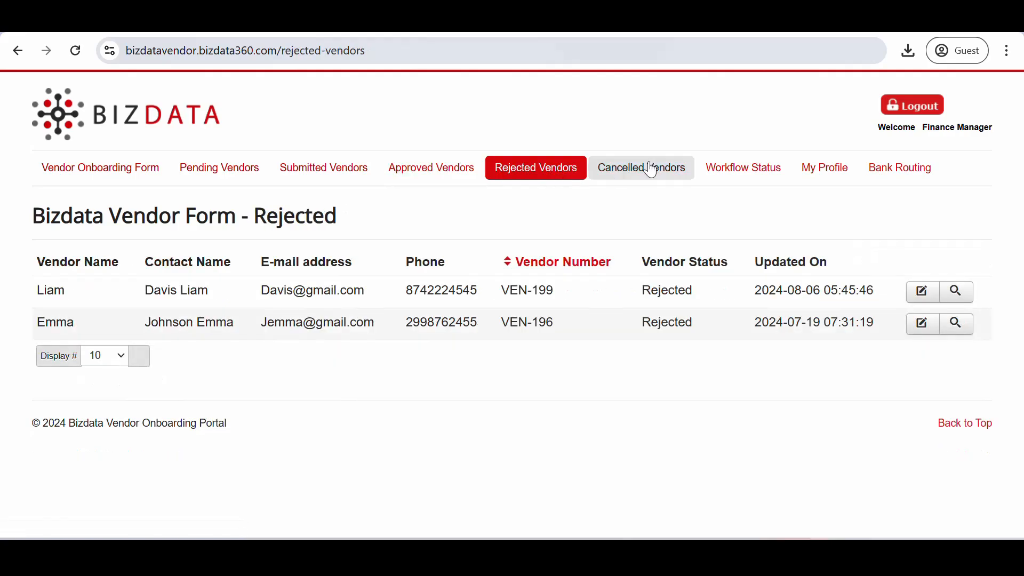
{"action": "left_click", "coordinate": [660, 170]}
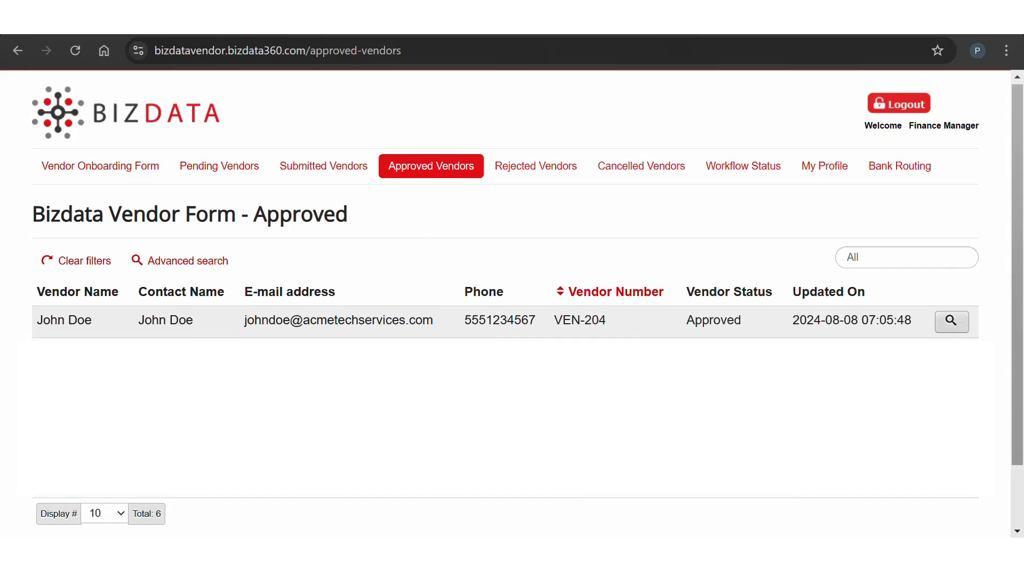
Open VEN-204's details page and scroll through its address, banking and contact information
{"action": "left_click", "coordinate": [951, 320]}
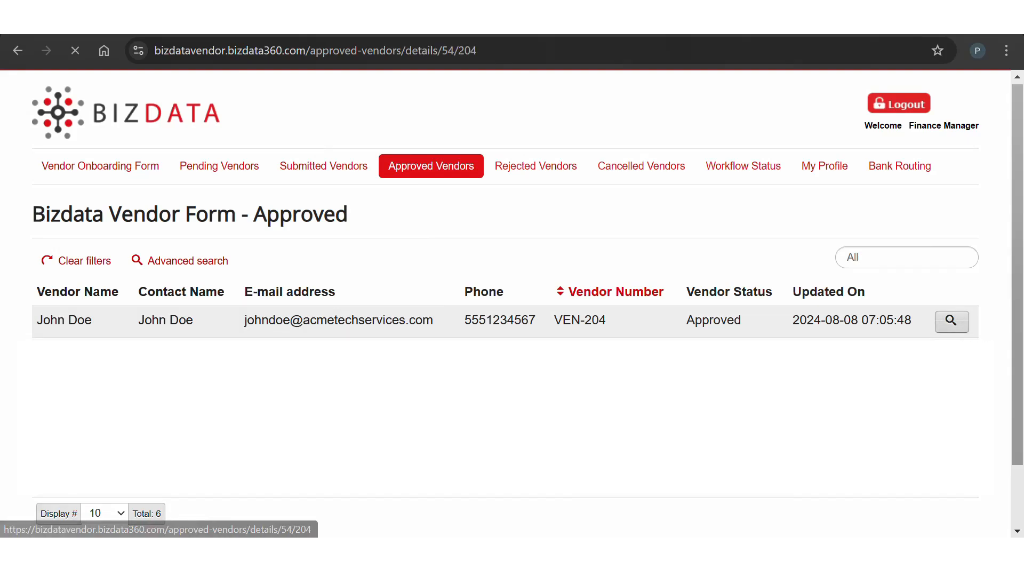
{"action": "scroll", "coordinate": [511, 304], "scroll_direction": "down", "scroll_amount": 4}
{"action": "scroll", "coordinate": [512, 303], "scroll_direction": "down", "scroll_amount": 10}
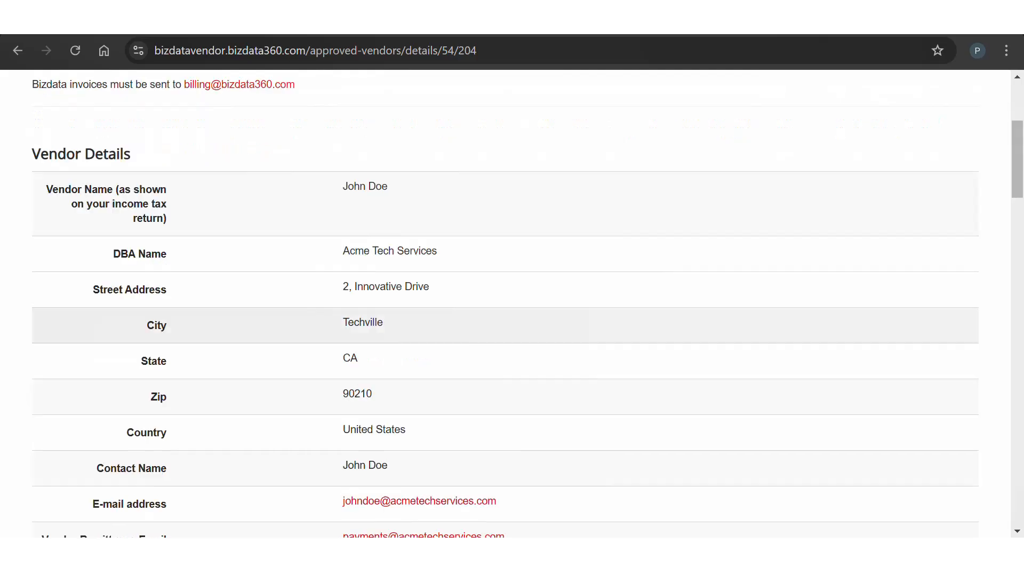
{"action": "scroll", "coordinate": [511, 303], "scroll_direction": "down", "scroll_amount": 6}
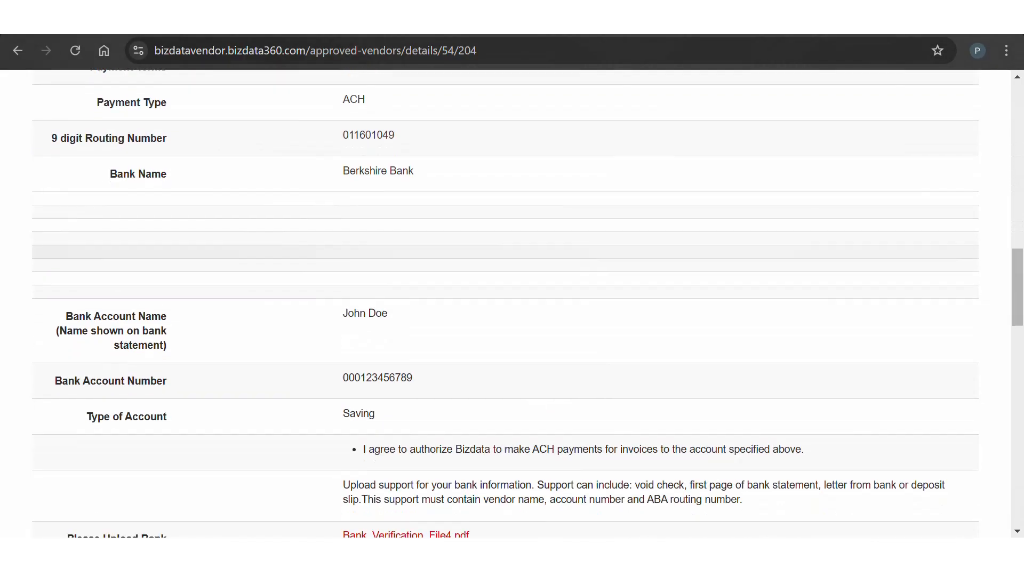
{"action": "scroll", "coordinate": [512, 304], "scroll_direction": "down", "scroll_amount": 15}
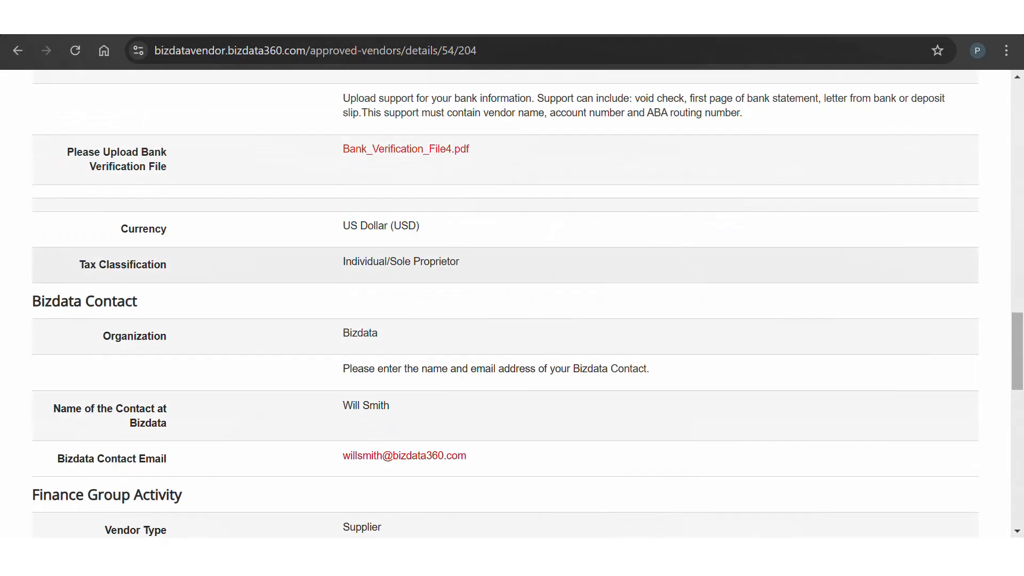
{"action": "scroll", "coordinate": [511, 304], "scroll_direction": "down", "scroll_amount": 3}
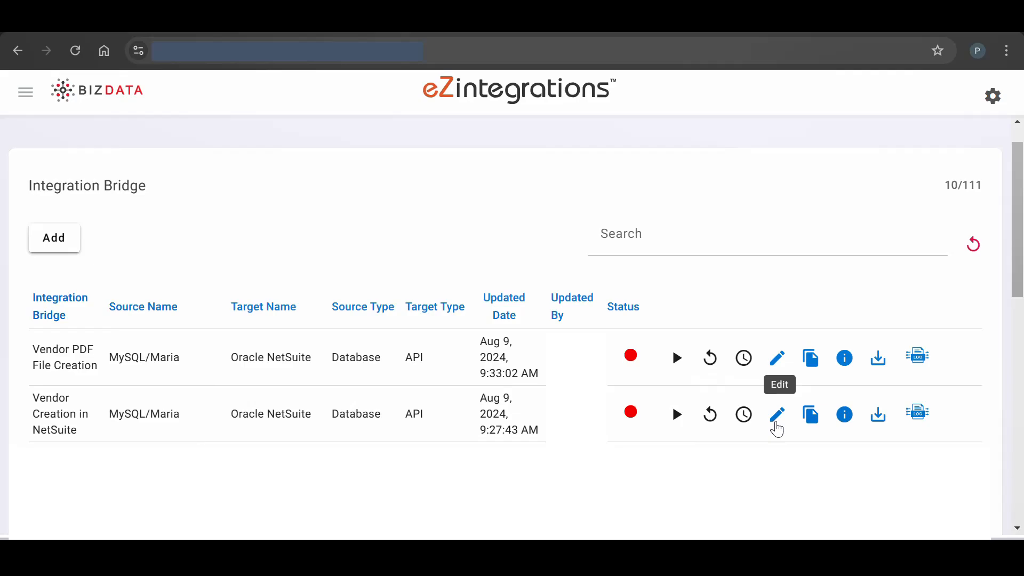
Step the Vendor Creation in NetSuite bridge through Data Operations, Data Target and Summary, saving it unchanged
{"action": "left_click", "coordinate": [778, 429]}
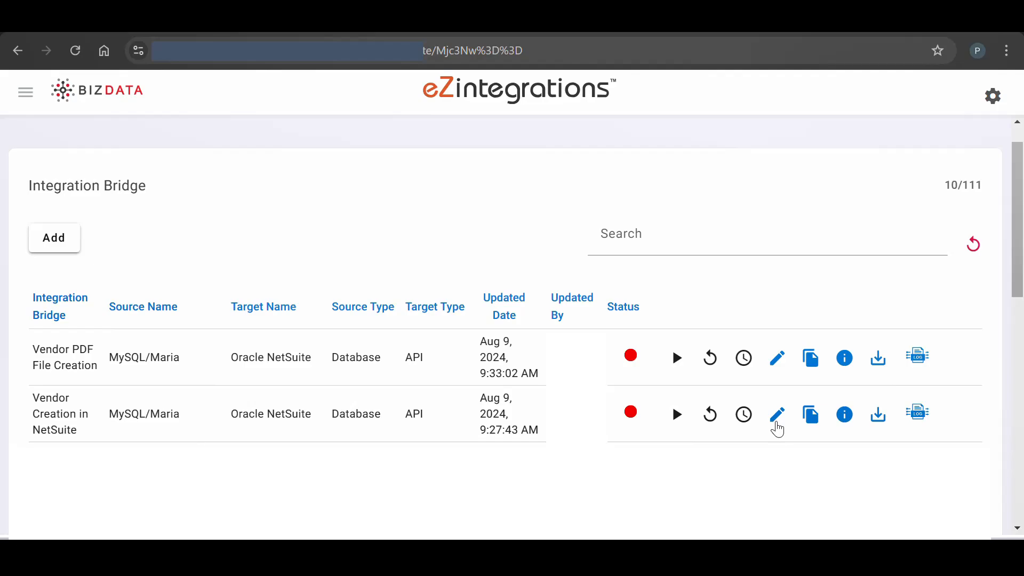
{"action": "left_click", "coordinate": [777, 425]}
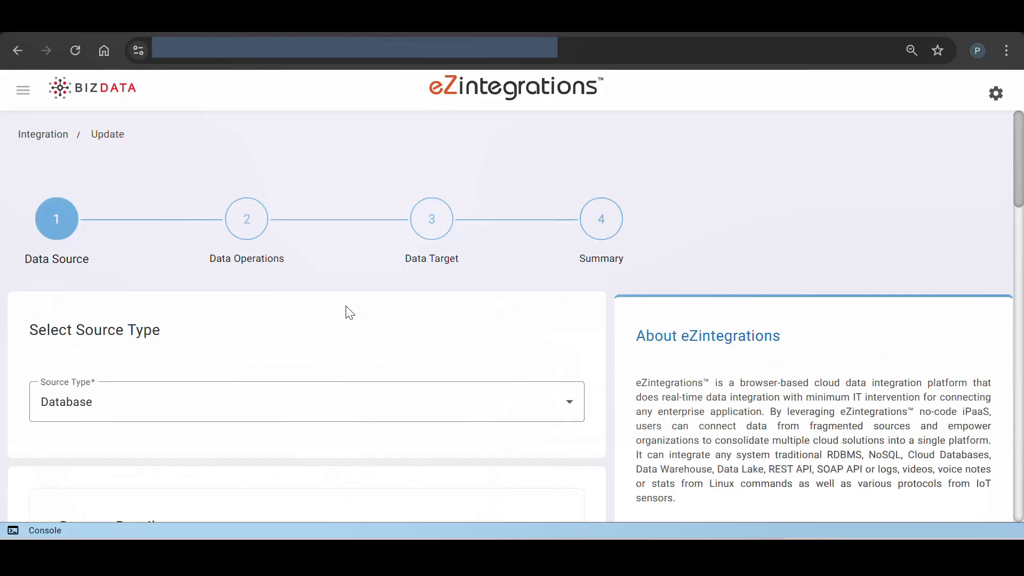
{"action": "left_click", "coordinate": [247, 221]}
{"action": "scroll", "coordinate": [366, 318], "scroll_direction": "down", "scroll_amount": 4}
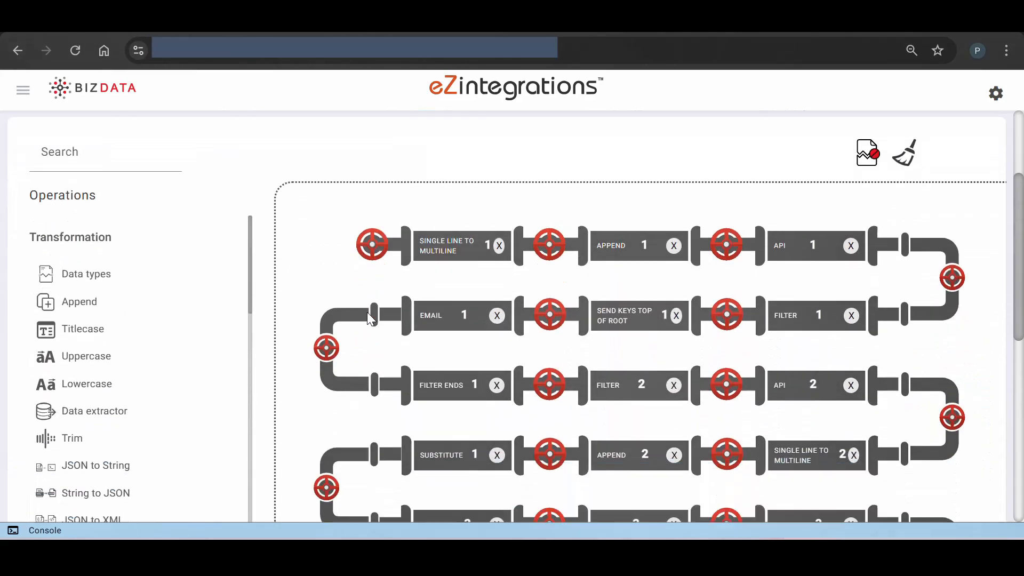
{"action": "scroll", "coordinate": [371, 319], "scroll_direction": "up", "scroll_amount": 4}
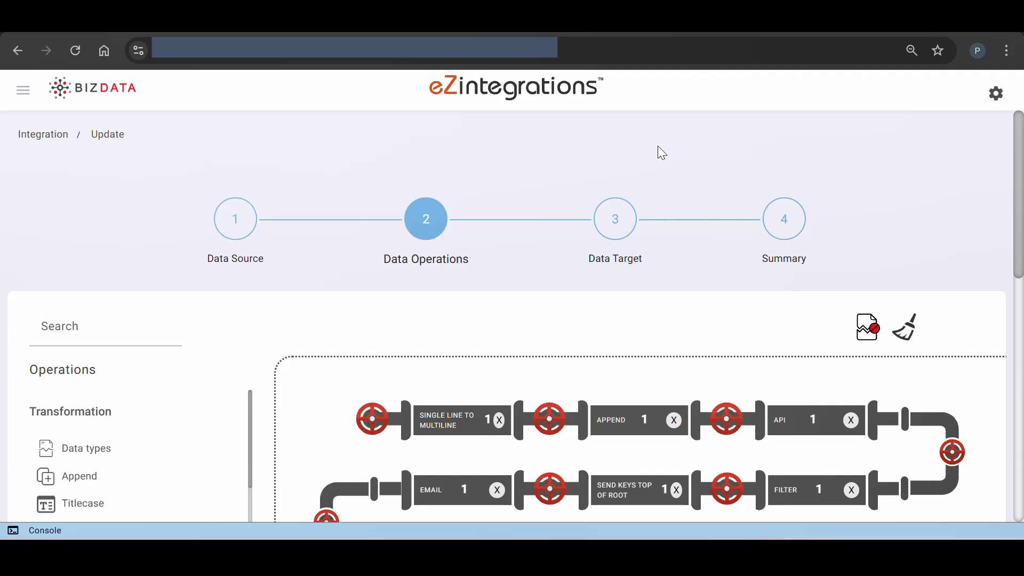
{"action": "left_click", "coordinate": [611, 223]}
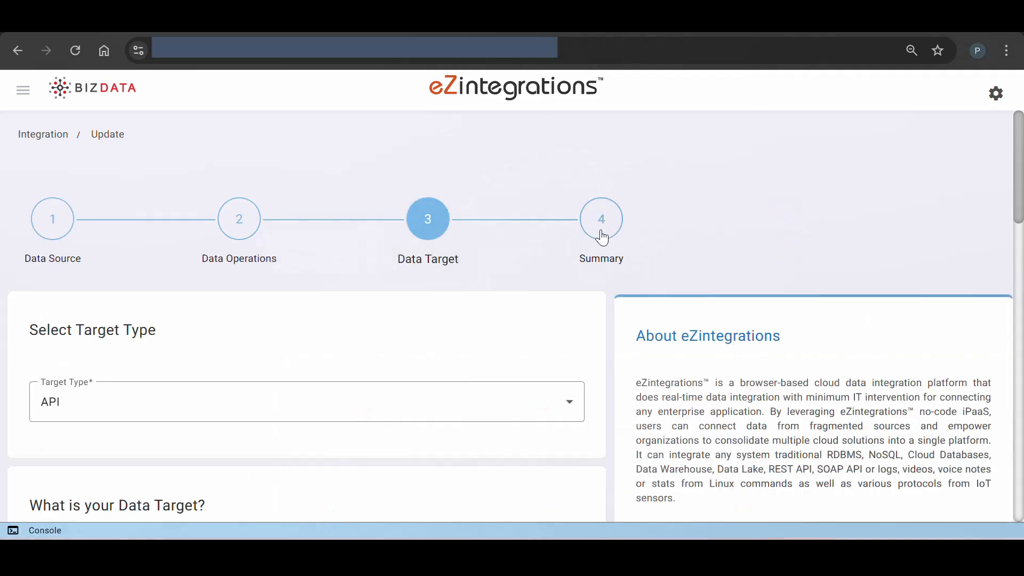
{"action": "left_click", "coordinate": [602, 234]}
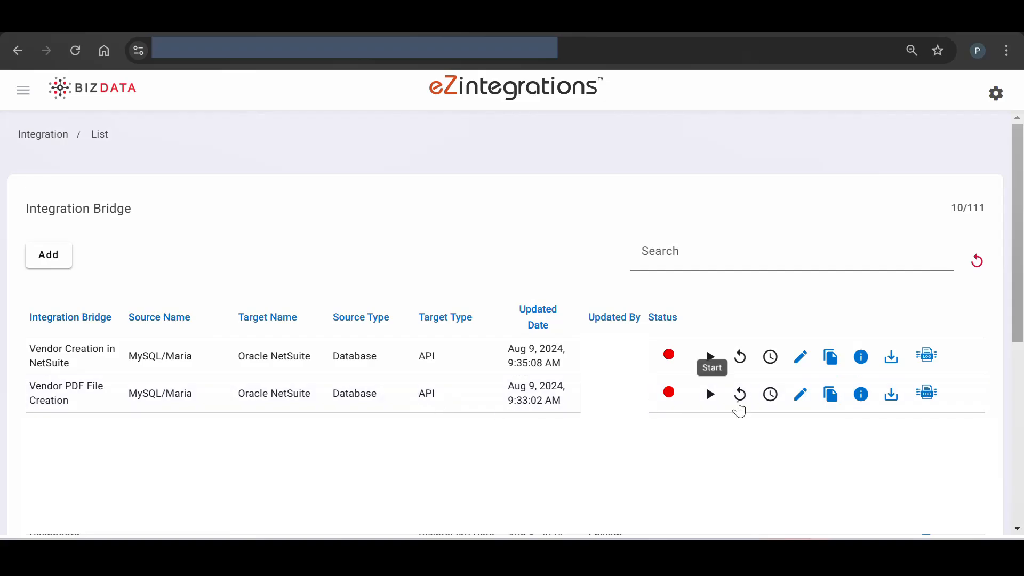
Step the Vendor PDF File Creation bridge through Data Operations, Data Target and Summary, saving it unchanged
{"action": "left_click", "coordinate": [798, 402]}
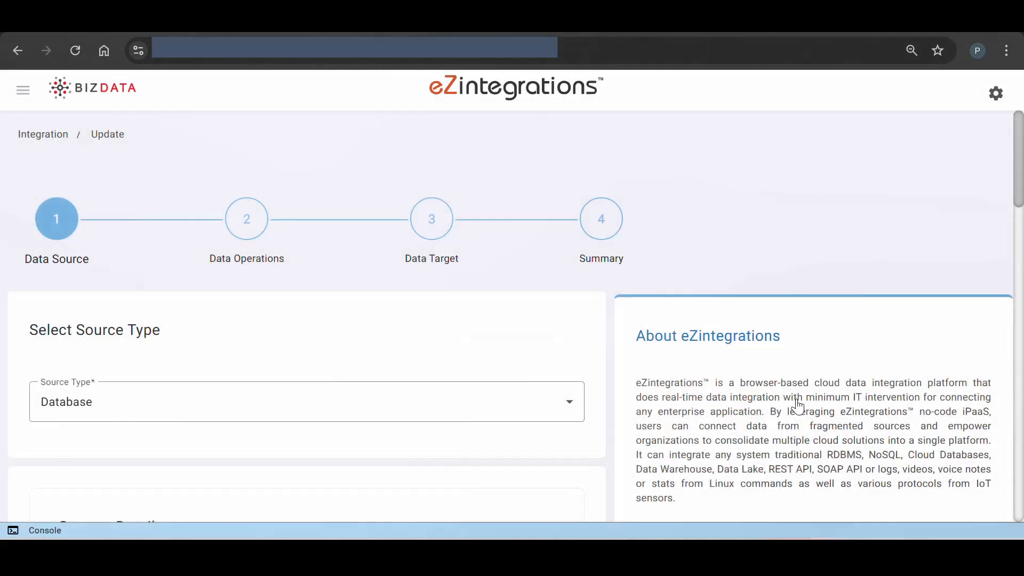
{"action": "left_click", "coordinate": [258, 226]}
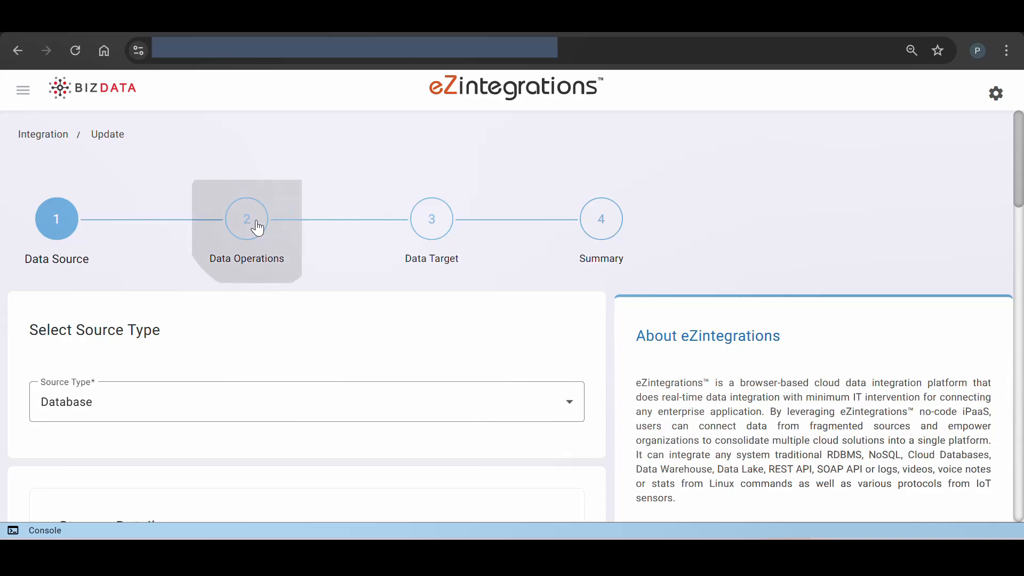
{"action": "scroll", "coordinate": [358, 357], "scroll_direction": "down", "scroll_amount": 3}
{"action": "scroll", "coordinate": [362, 359], "scroll_direction": "down", "scroll_amount": 2}
{"action": "scroll", "coordinate": [361, 359], "scroll_direction": "up", "scroll_amount": 5}
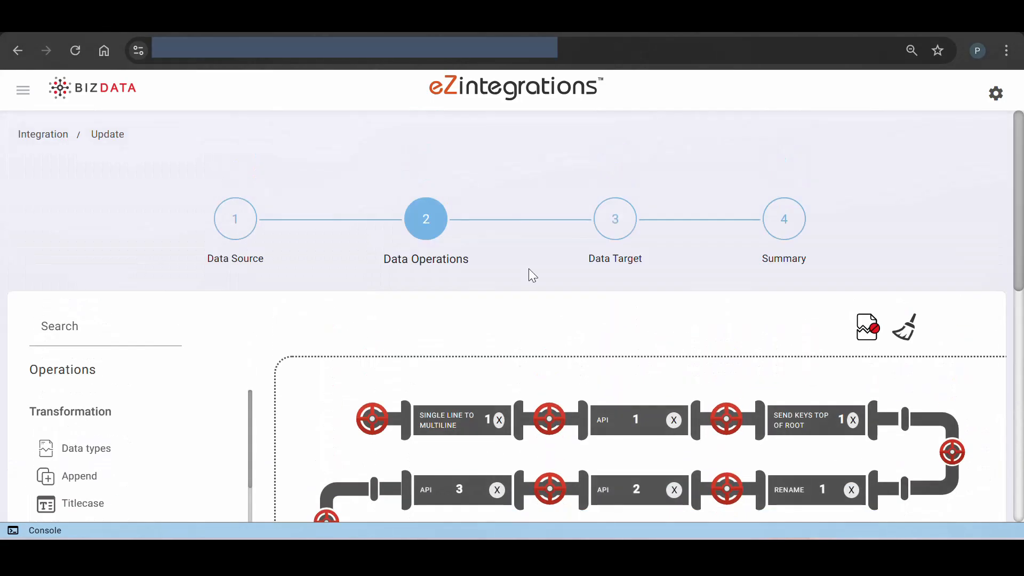
{"action": "left_click", "coordinate": [613, 213]}
{"action": "left_click", "coordinate": [617, 231]}
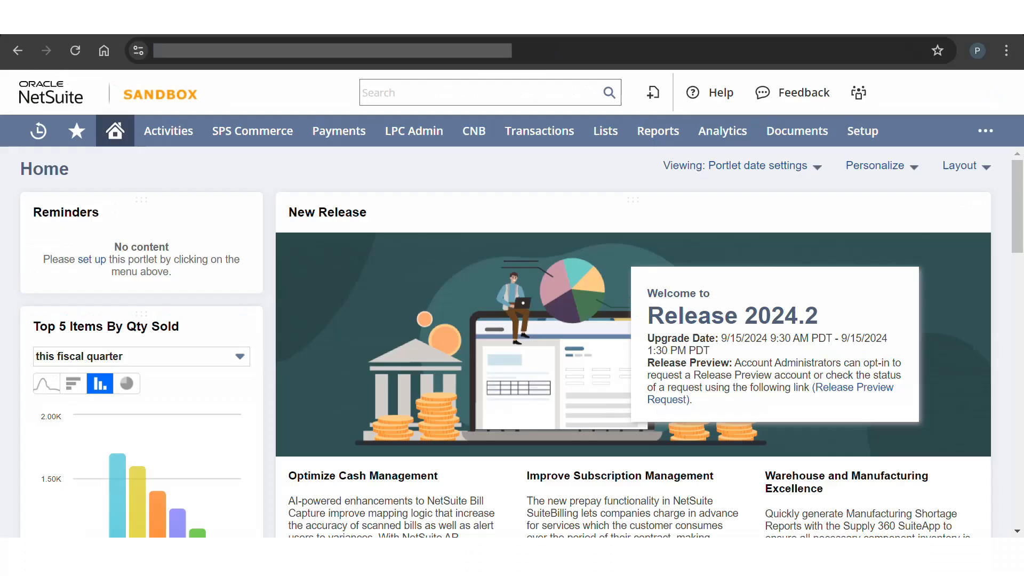
Search NetSuite for the new vendor by name and open vendor record 479
{"action": "left_click", "coordinate": [458, 92]}
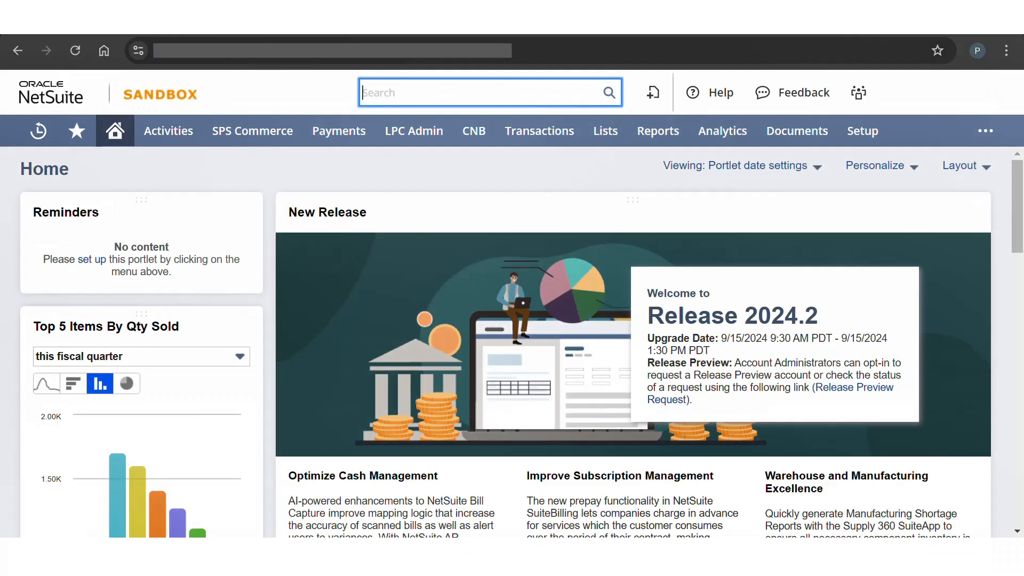
{"action": "type", "text": "John Doe"}
{"action": "left_click", "coordinate": [427, 144]}
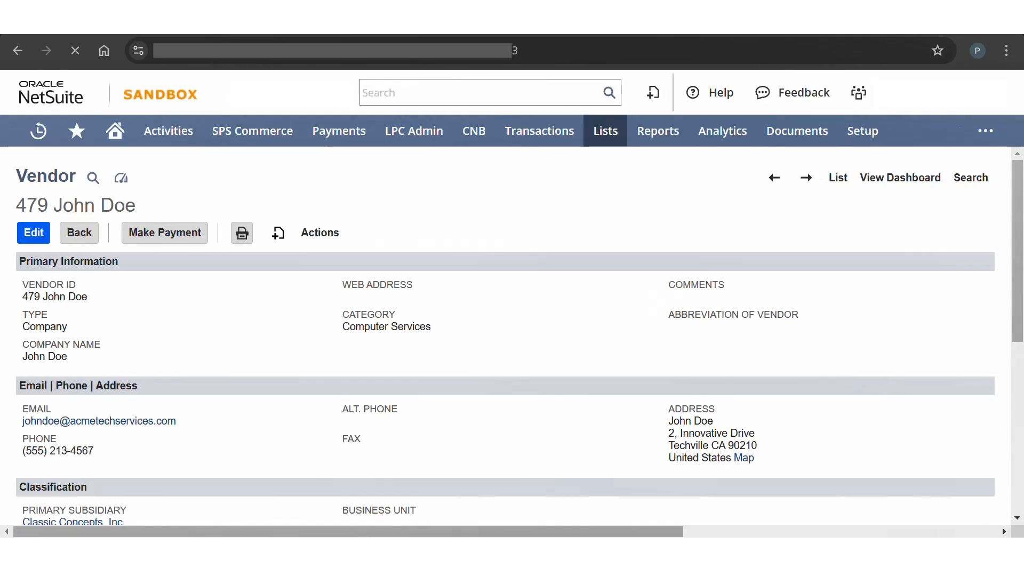
Review the vendor's relationships, attached W-9 and bank PDFs, addresses, and financial terms (NET 30, US Dollar)
{"action": "scroll", "coordinate": [505, 336], "scroll_direction": "down", "scroll_amount": 3}
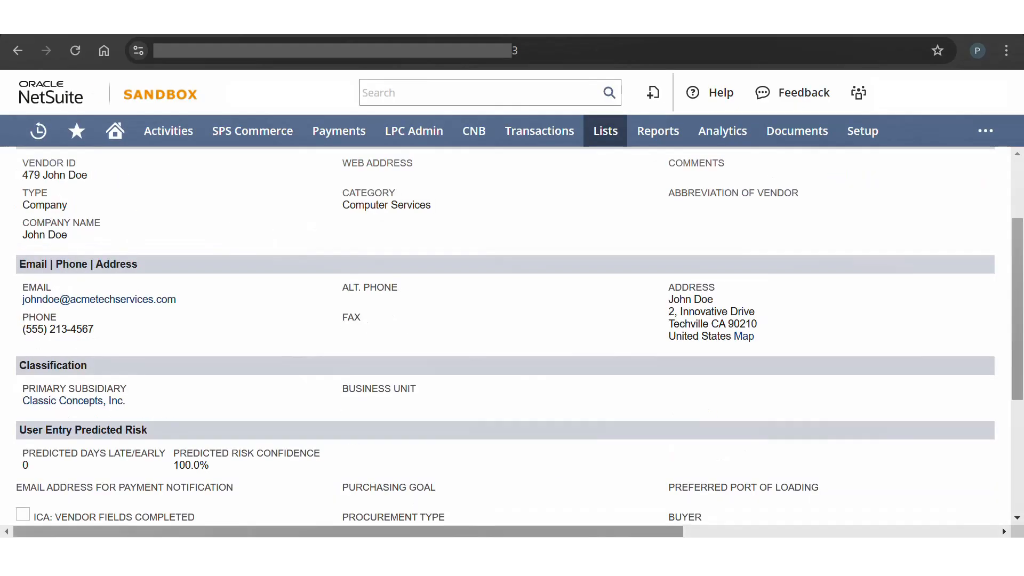
{"action": "scroll", "coordinate": [505, 336], "scroll_direction": "down", "scroll_amount": 3}
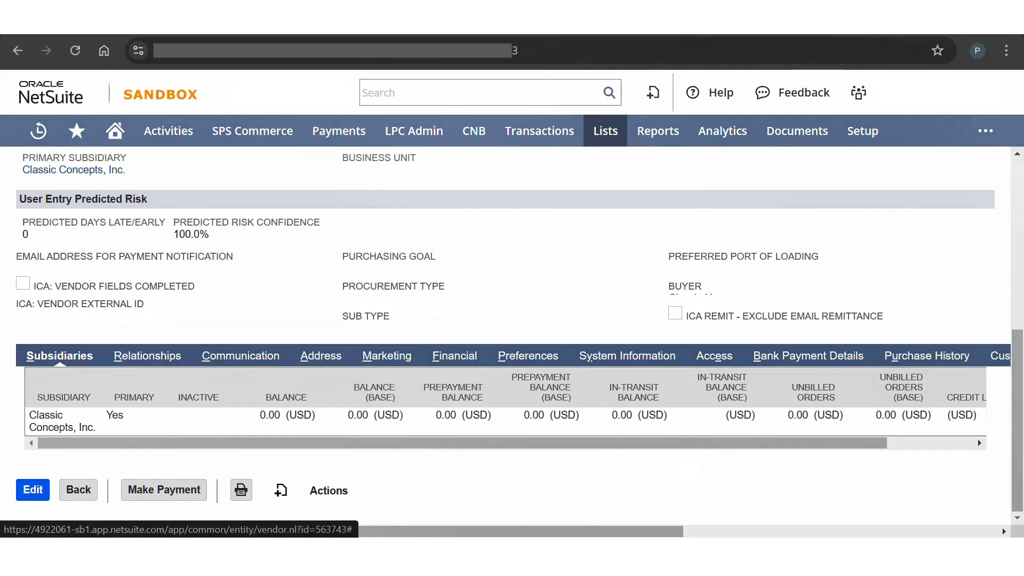
{"action": "left_click", "coordinate": [146, 356]}
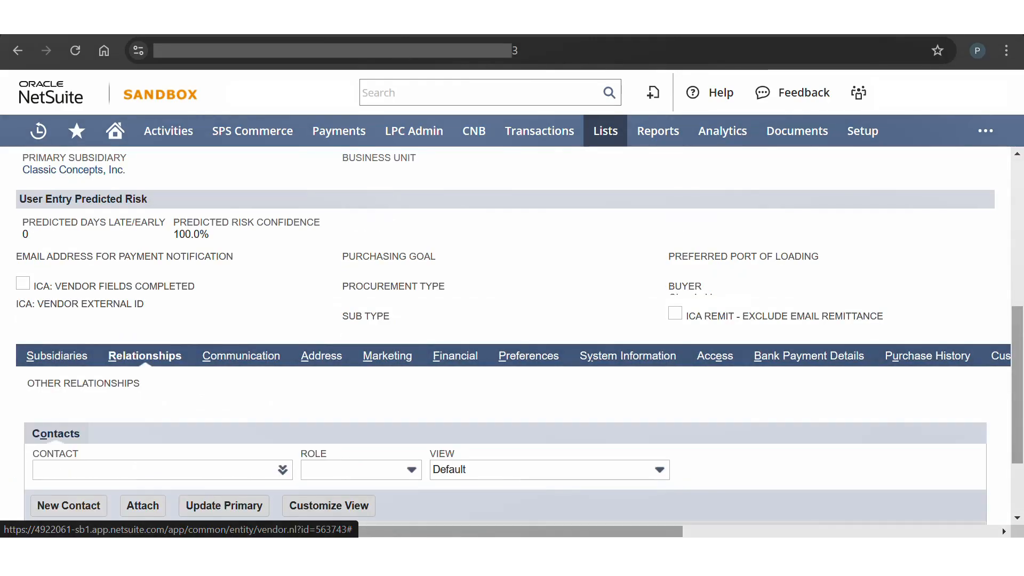
{"action": "left_click", "coordinate": [241, 355]}
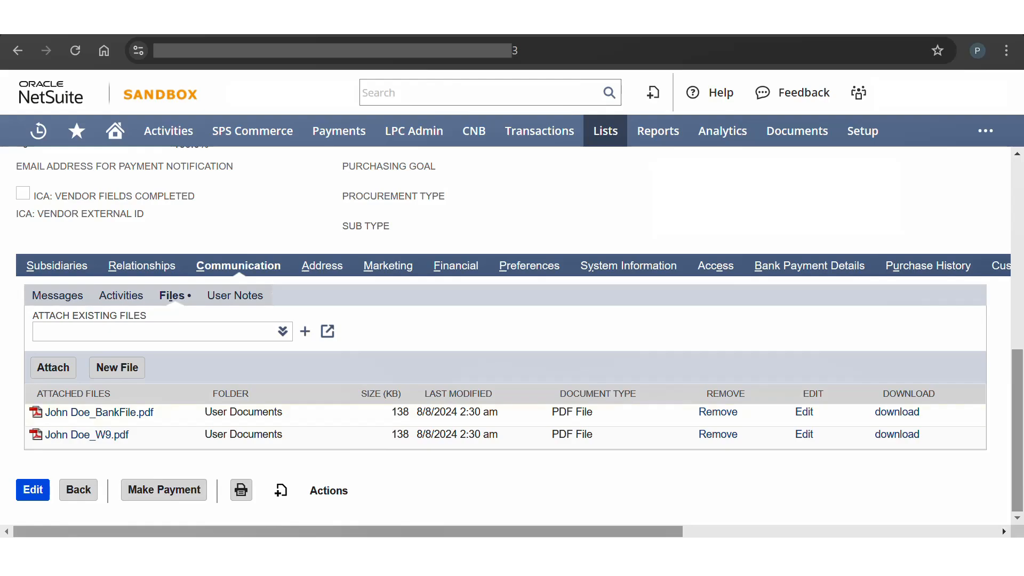
{"action": "left_click", "coordinate": [322, 265]}
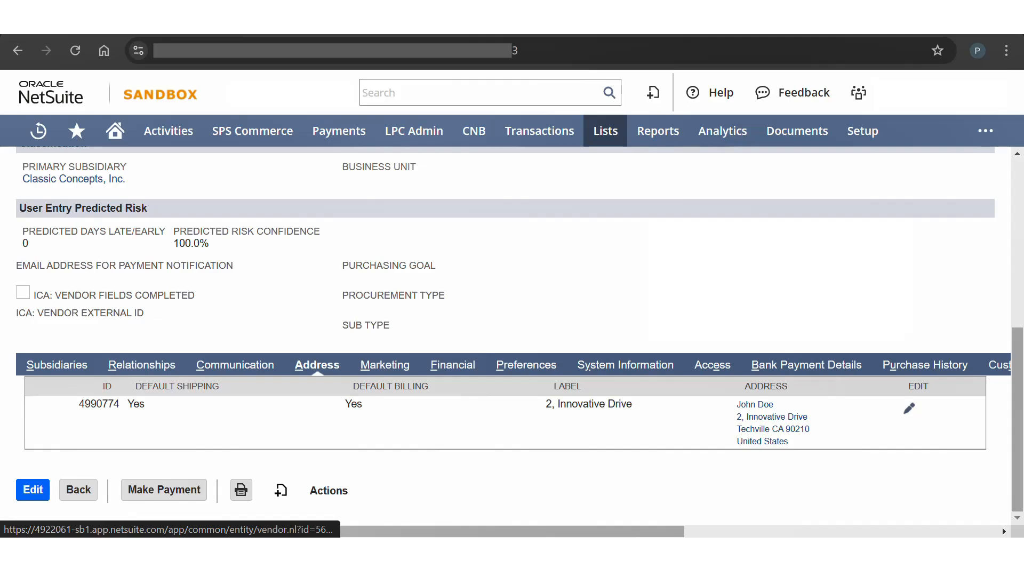
{"action": "left_click", "coordinate": [452, 366]}
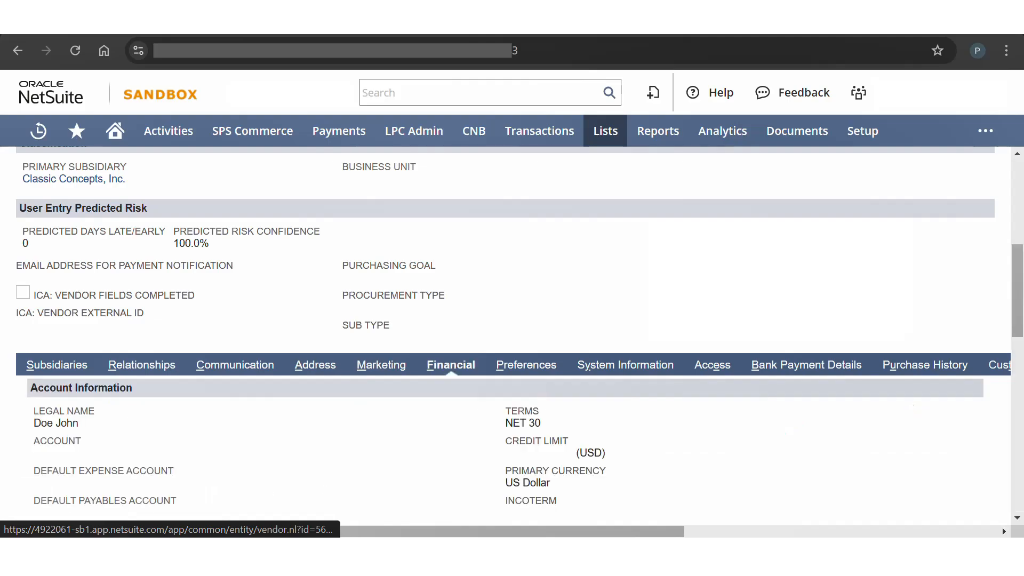
{"action": "scroll", "coordinate": [511, 330], "scroll_direction": "down", "scroll_amount": 1}
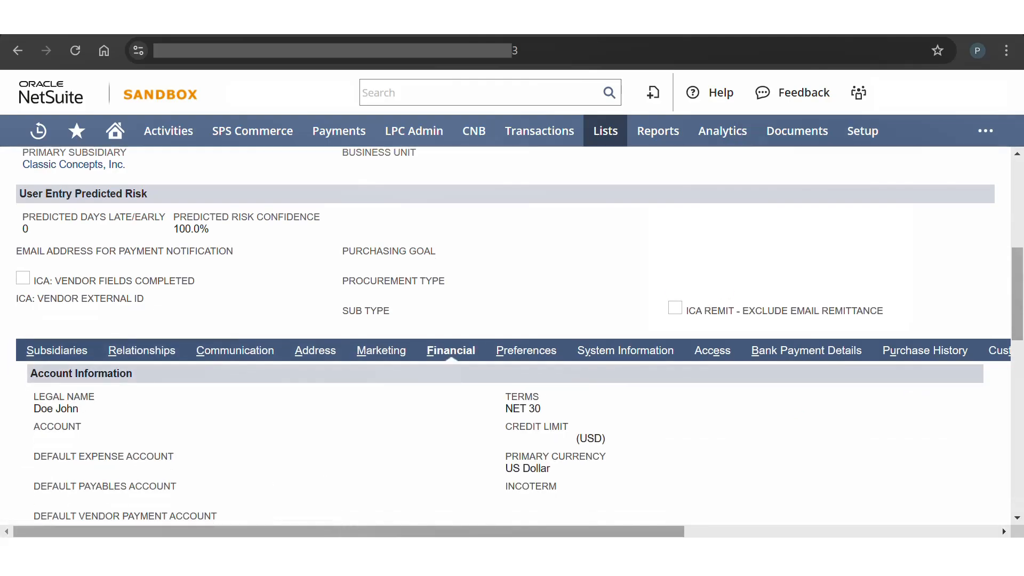